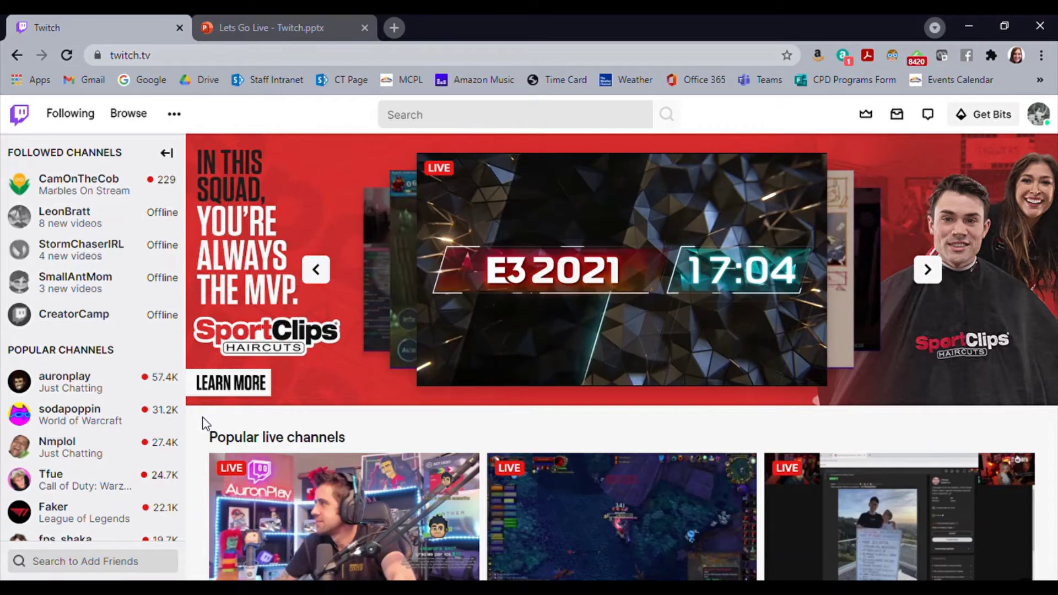
Look over the popular live channels, the Games, IRL, Music and Esports banners, and the popular categories on the home page
{"action": "scroll", "coordinate": [204, 423], "scroll_direction": "down", "scroll_amount": 2}
{"action": "scroll", "coordinate": [204, 423], "scroll_direction": "down", "scroll_amount": 3}
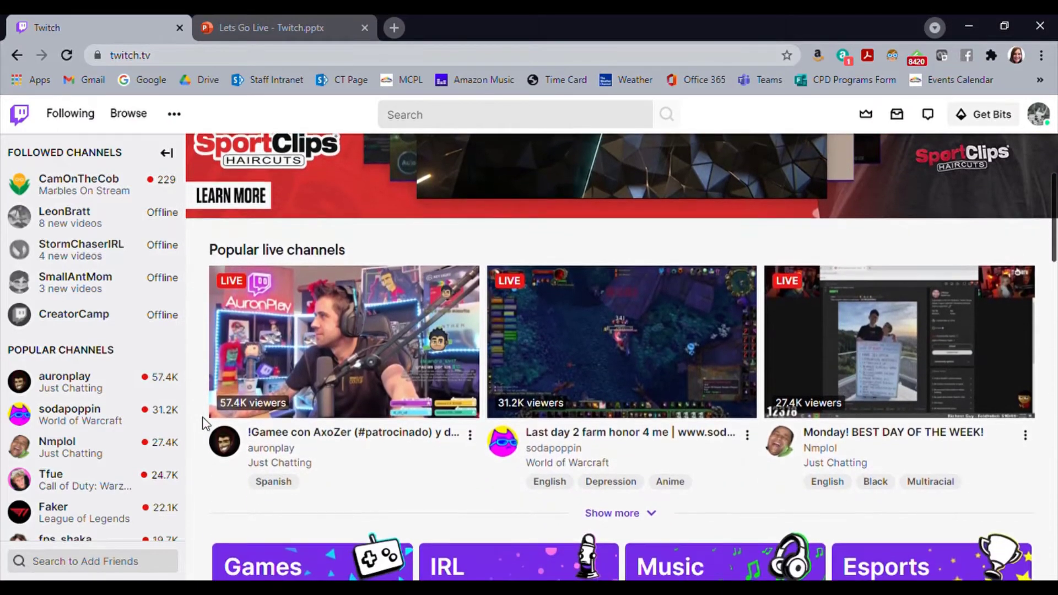
{"action": "scroll", "coordinate": [204, 423], "scroll_direction": "down", "scroll_amount": 2}
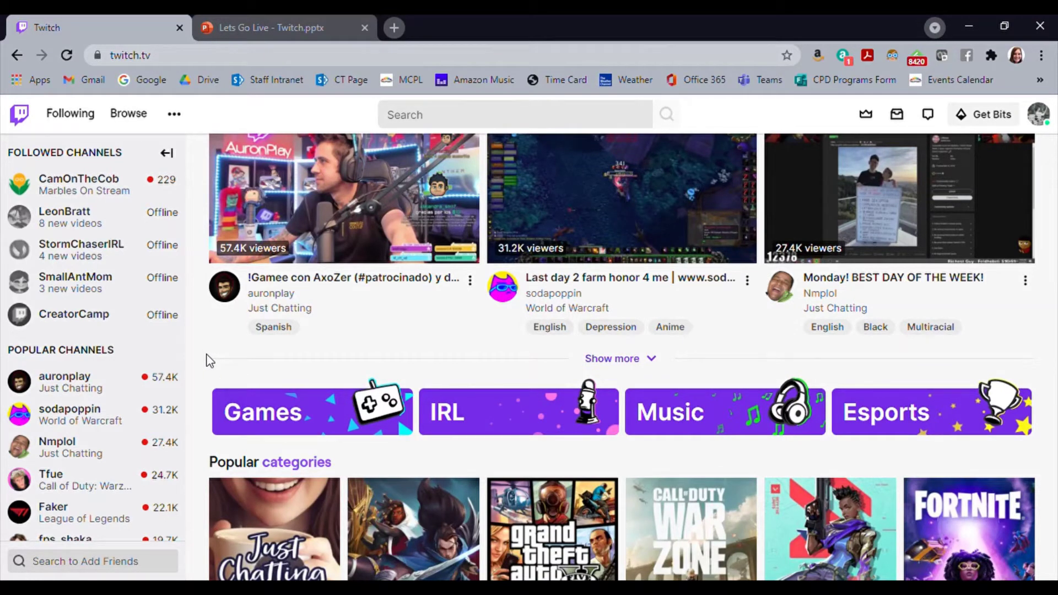
{"action": "scroll", "coordinate": [210, 361], "scroll_direction": "down", "scroll_amount": 2}
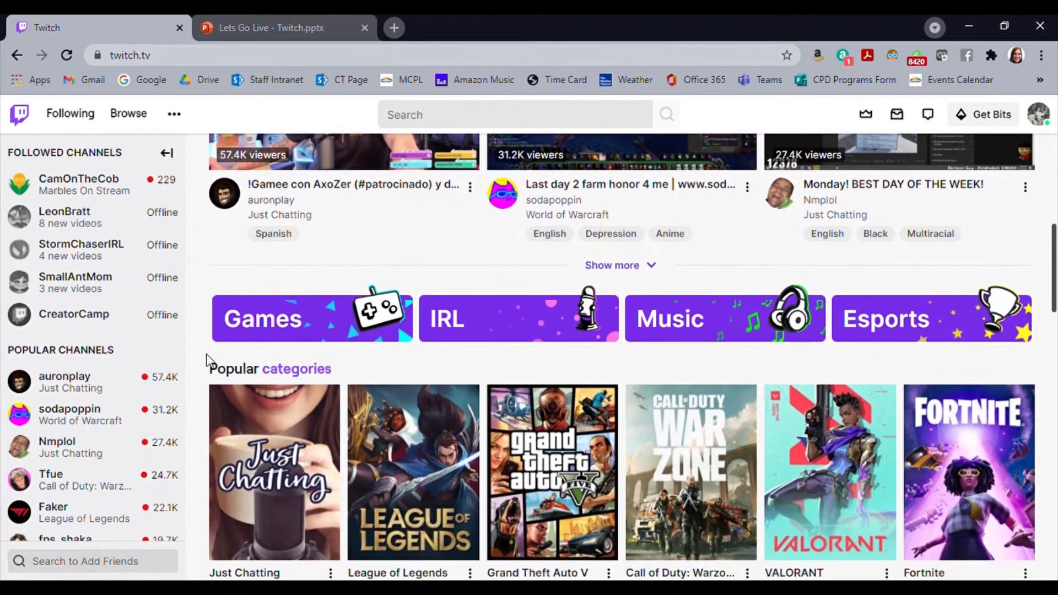
{"action": "scroll", "coordinate": [226, 392], "scroll_direction": "down", "scroll_amount": 1}
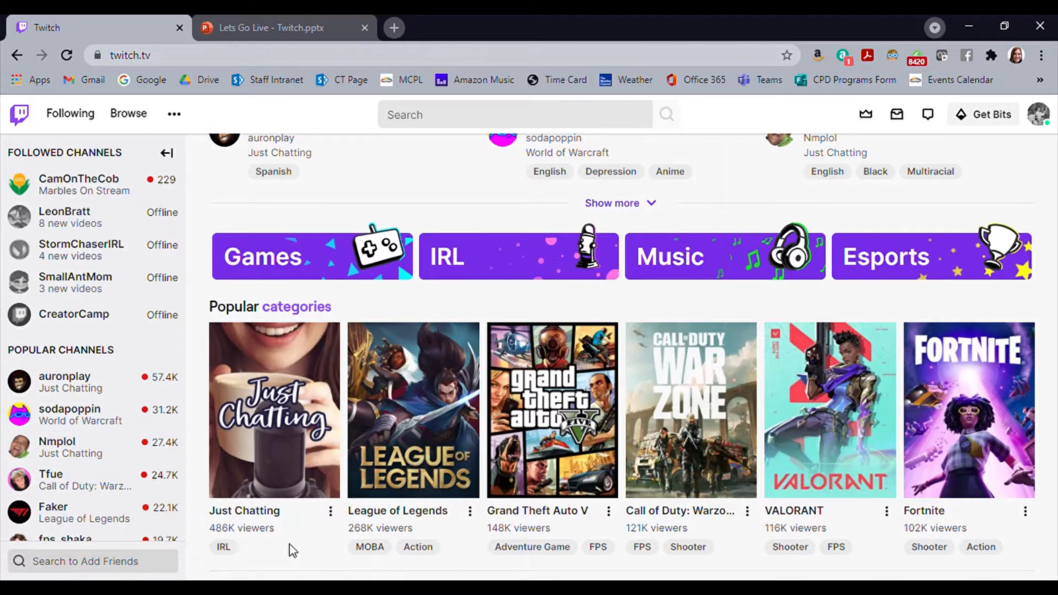
{"action": "scroll", "coordinate": [289, 544], "scroll_direction": "down", "scroll_amount": 1}
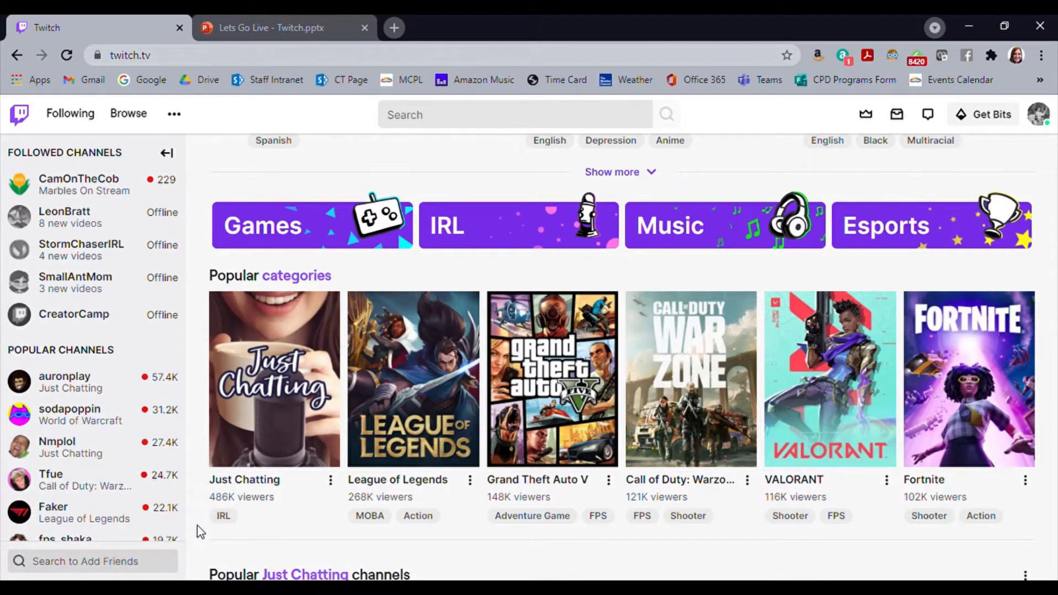
Browse the home page's popular Just Chatting, League of Legends and Grand Theft Auto V channels and the suggested clips
{"action": "scroll", "coordinate": [197, 526], "scroll_direction": "down", "scroll_amount": 3}
{"action": "scroll", "coordinate": [197, 526], "scroll_direction": "down", "scroll_amount": 1}
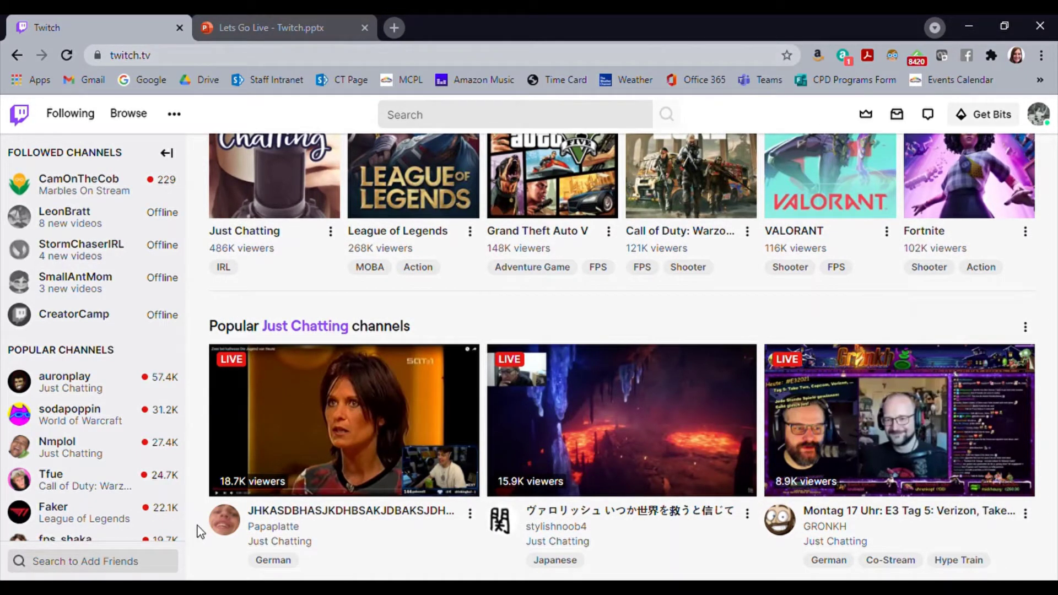
{"action": "scroll", "coordinate": [198, 526], "scroll_direction": "down", "scroll_amount": 3}
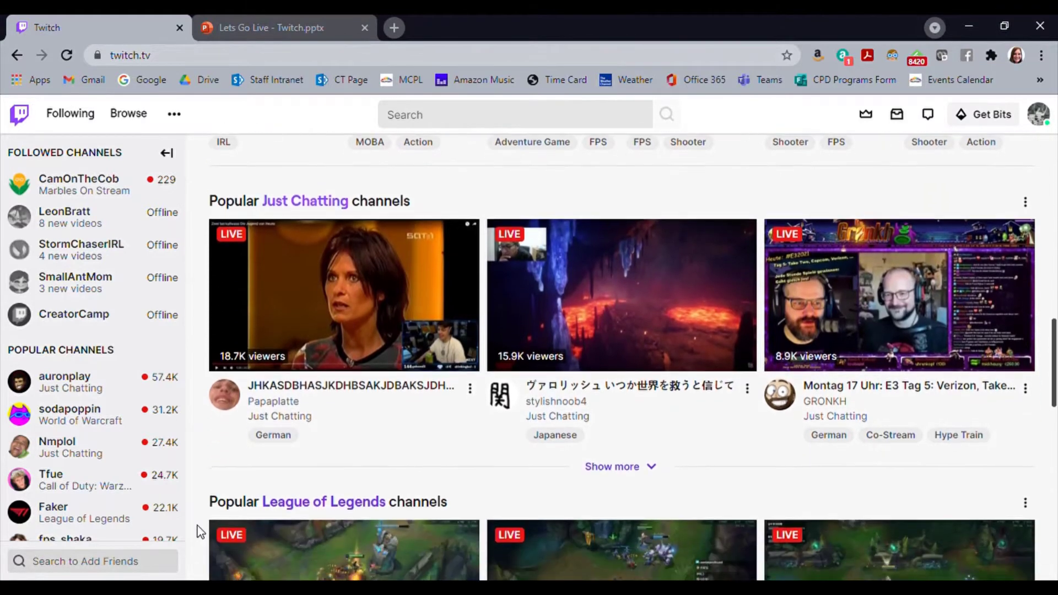
{"action": "scroll", "coordinate": [197, 526], "scroll_direction": "down", "scroll_amount": 4}
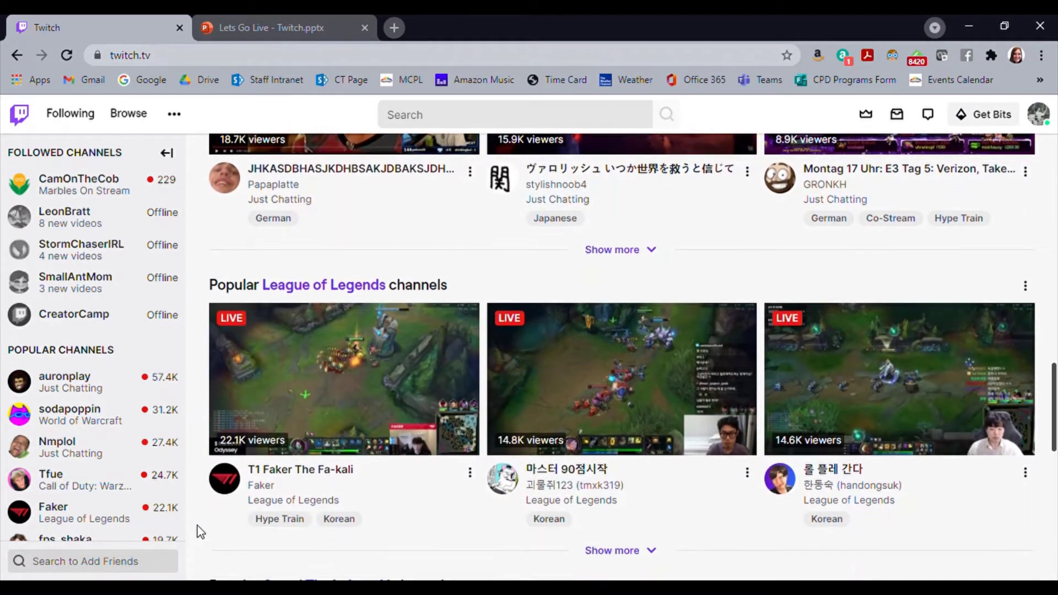
{"action": "scroll", "coordinate": [197, 526], "scroll_direction": "down", "scroll_amount": 5}
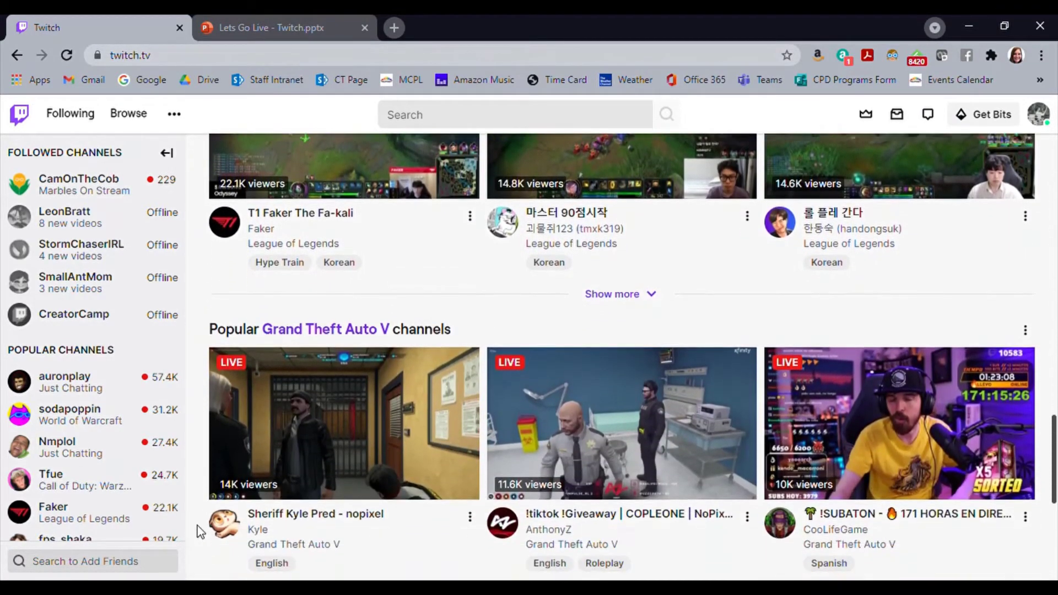
{"action": "scroll", "coordinate": [197, 526], "scroll_direction": "down", "scroll_amount": 2}
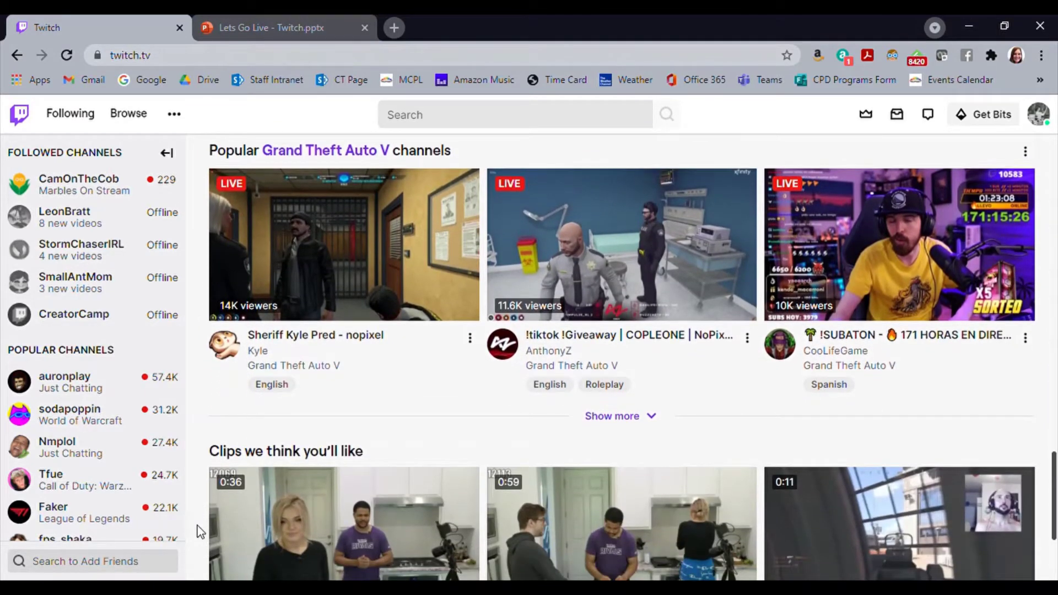
{"action": "scroll", "coordinate": [198, 526], "scroll_direction": "down", "scroll_amount": 1}
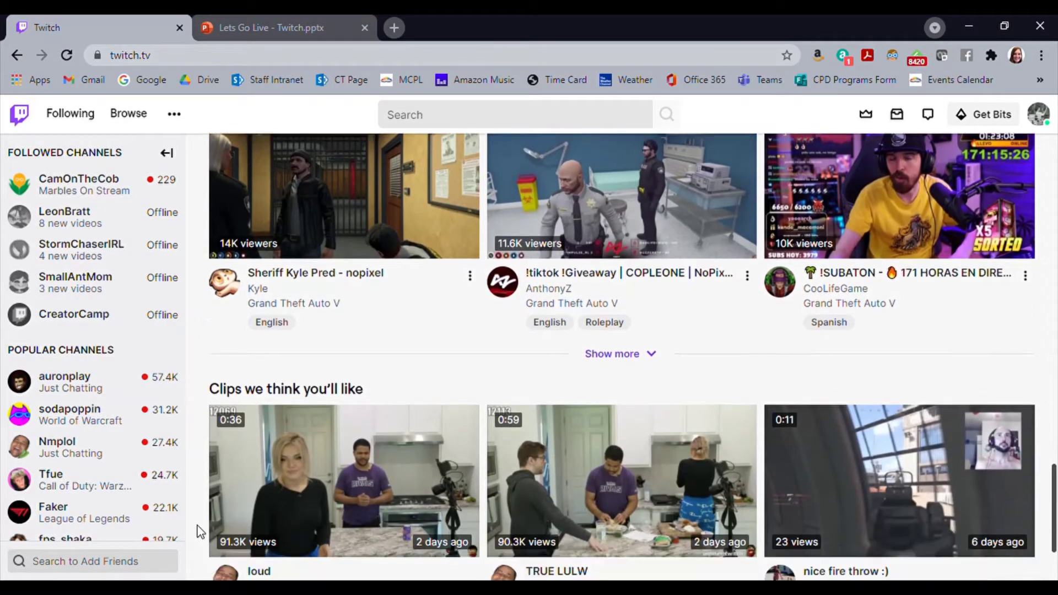
{"action": "scroll", "coordinate": [197, 526], "scroll_direction": "down", "scroll_amount": 1}
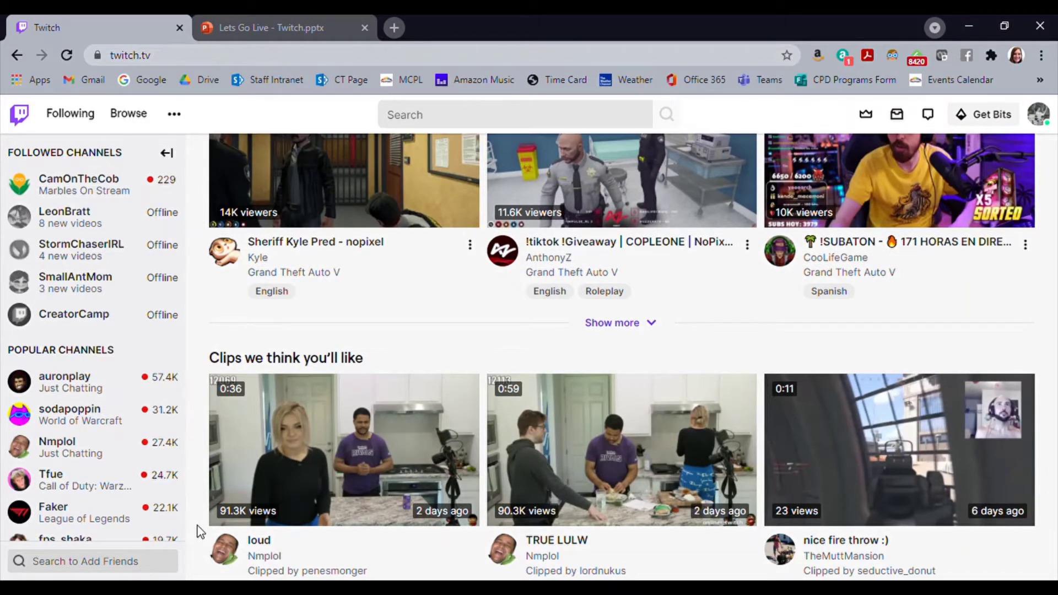
{"action": "scroll", "coordinate": [197, 526], "scroll_direction": "up", "scroll_amount": 4}
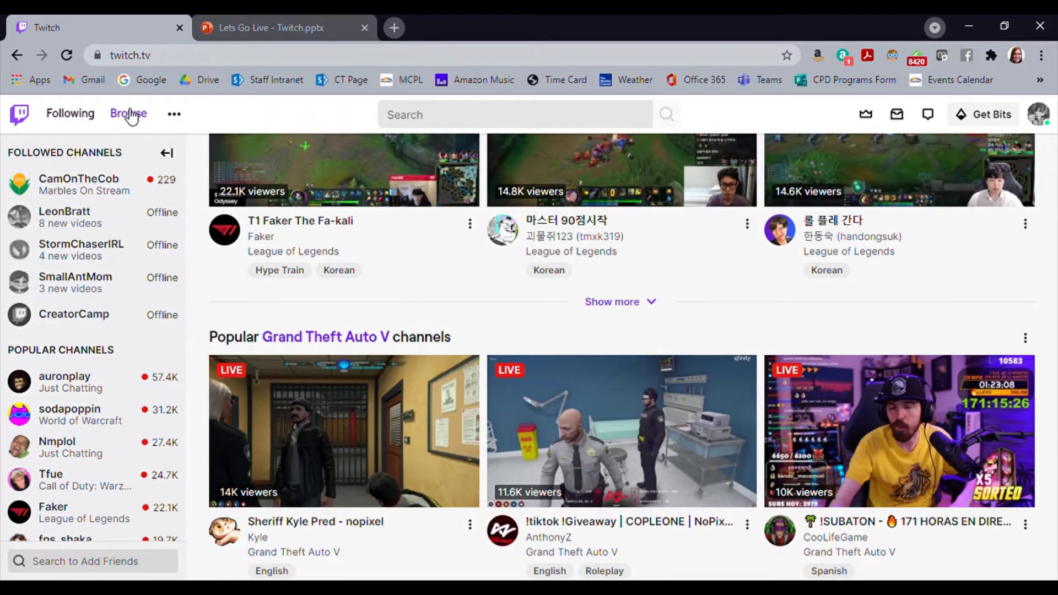
View the site's additional General and Help & Legal links, and close the list again
{"action": "left_click", "coordinate": [178, 116]}
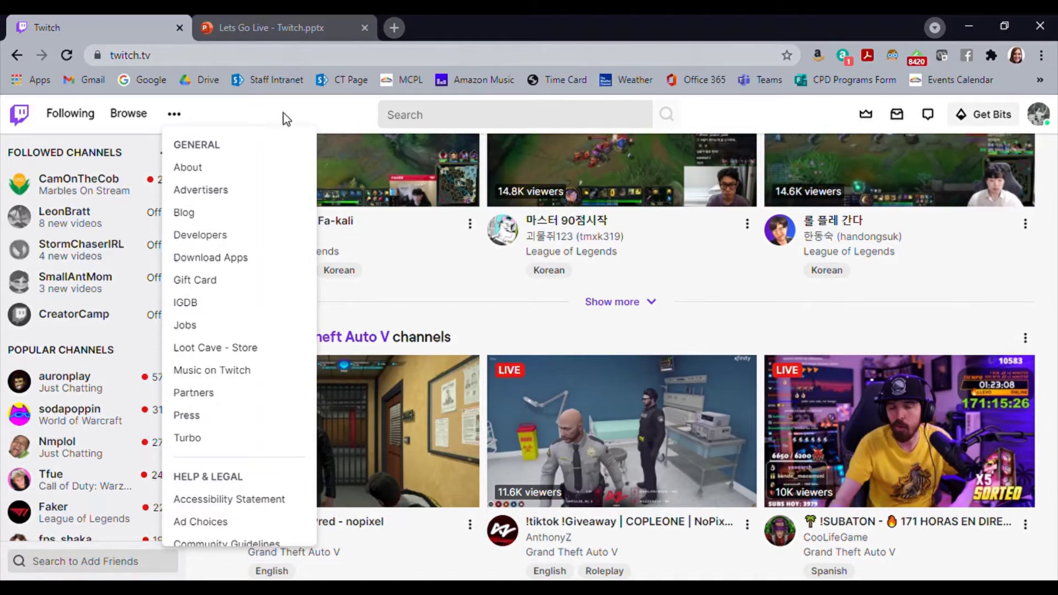
{"action": "left_click", "coordinate": [302, 117]}
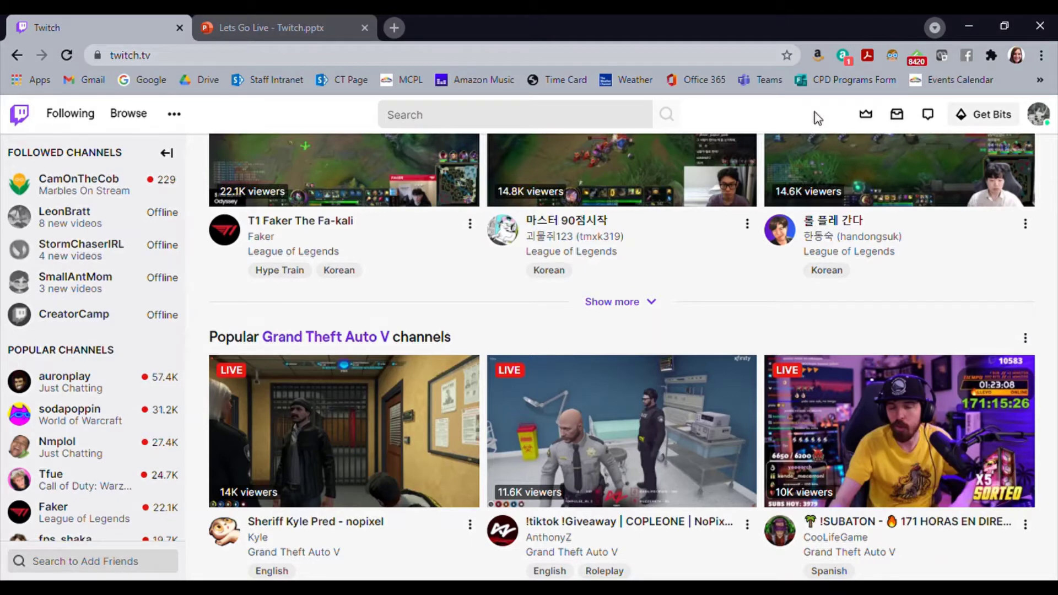
{"action": "key", "text": "Tab"}
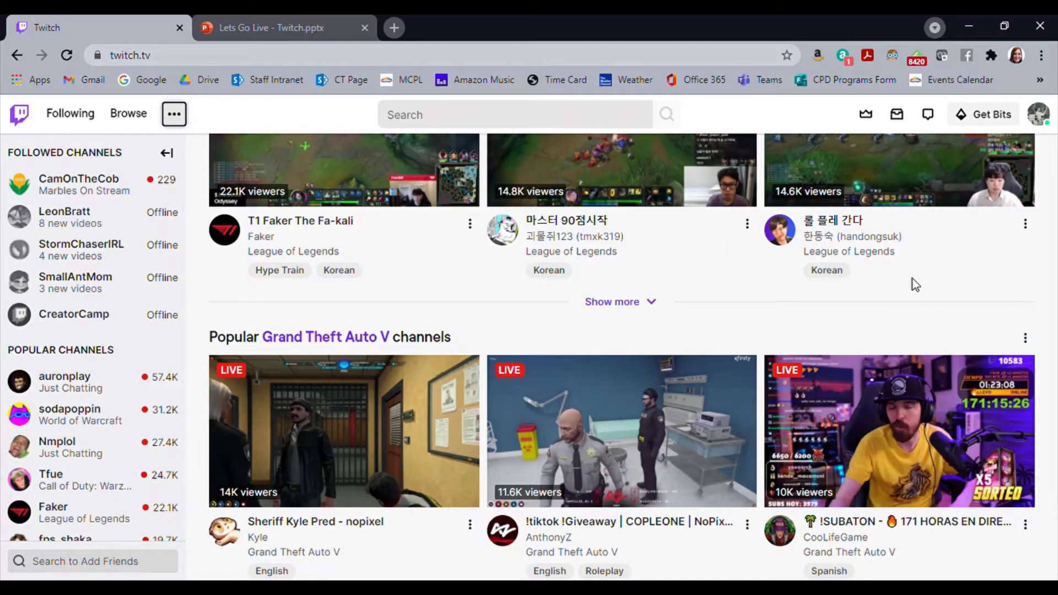
{"action": "left_click", "coordinate": [762, 127]}
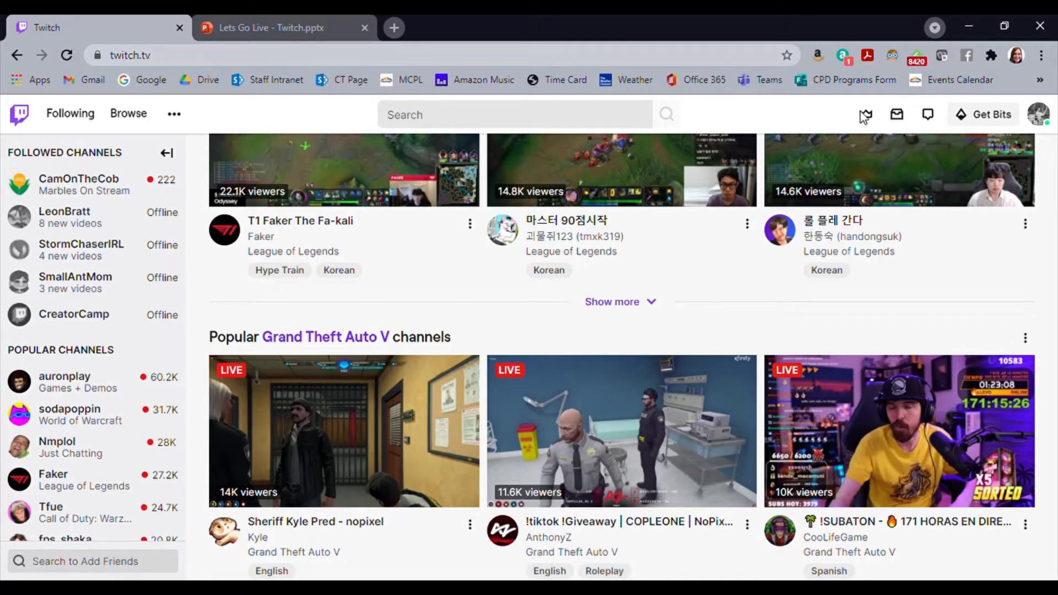
Open the account settings and view the Profile and Prime Gaming sections
{"action": "left_click", "coordinate": [1047, 118]}
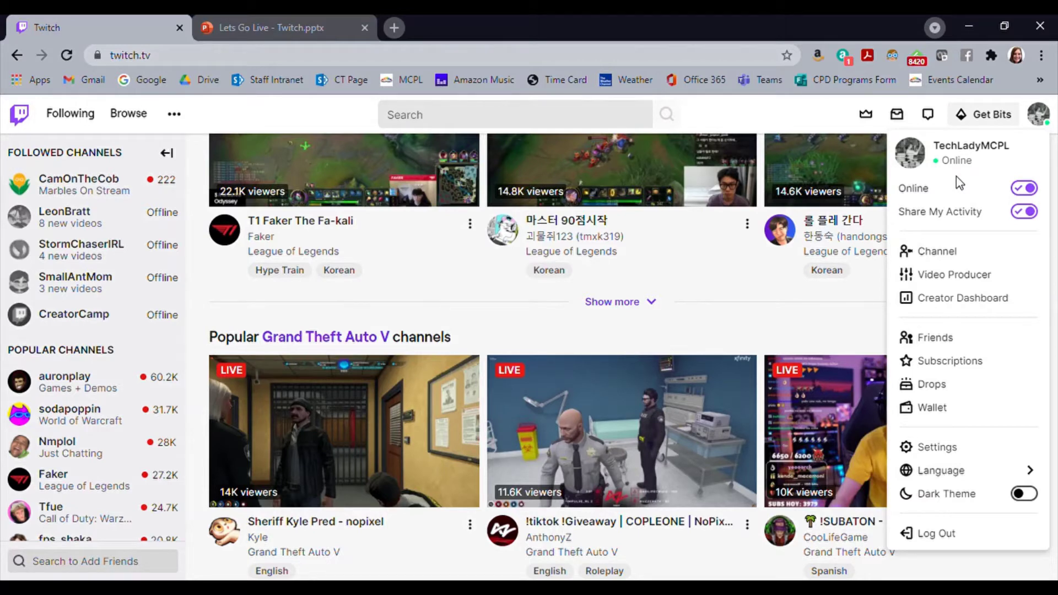
{"action": "left_click", "coordinate": [939, 450]}
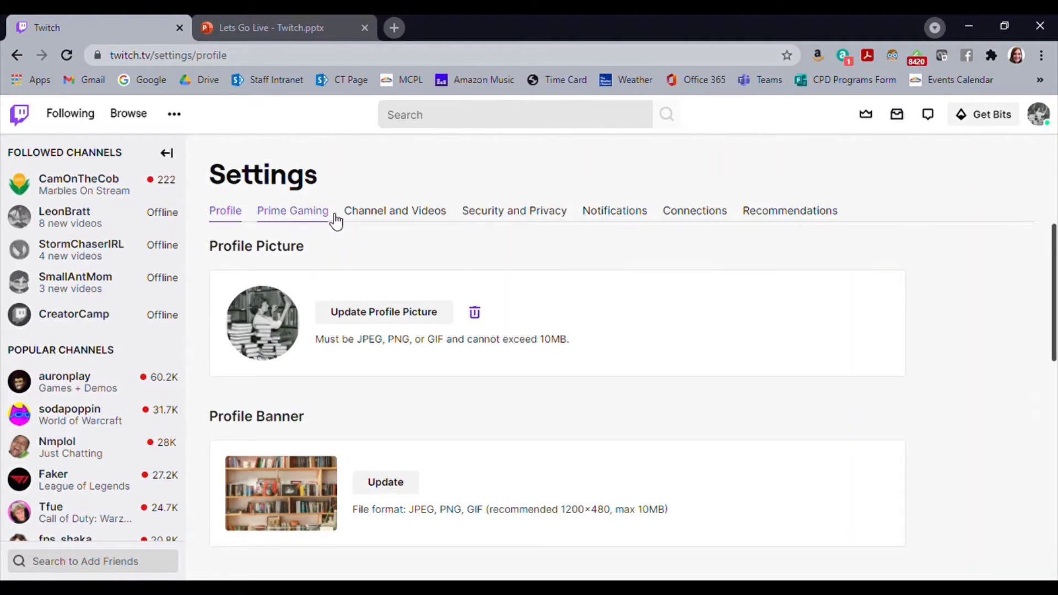
{"action": "left_click", "coordinate": [313, 214]}
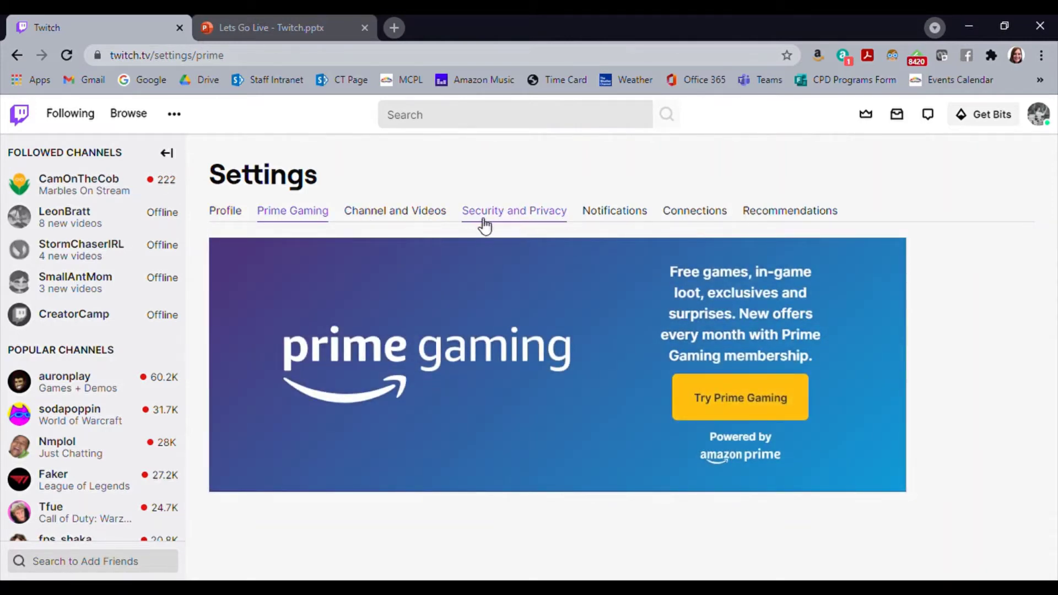
Review the Connections settings, from Blizzard Battle.net, Steam, YouTube and Twitter through Riot Games, Ubisoft and the extensions connections
{"action": "left_click", "coordinate": [702, 221]}
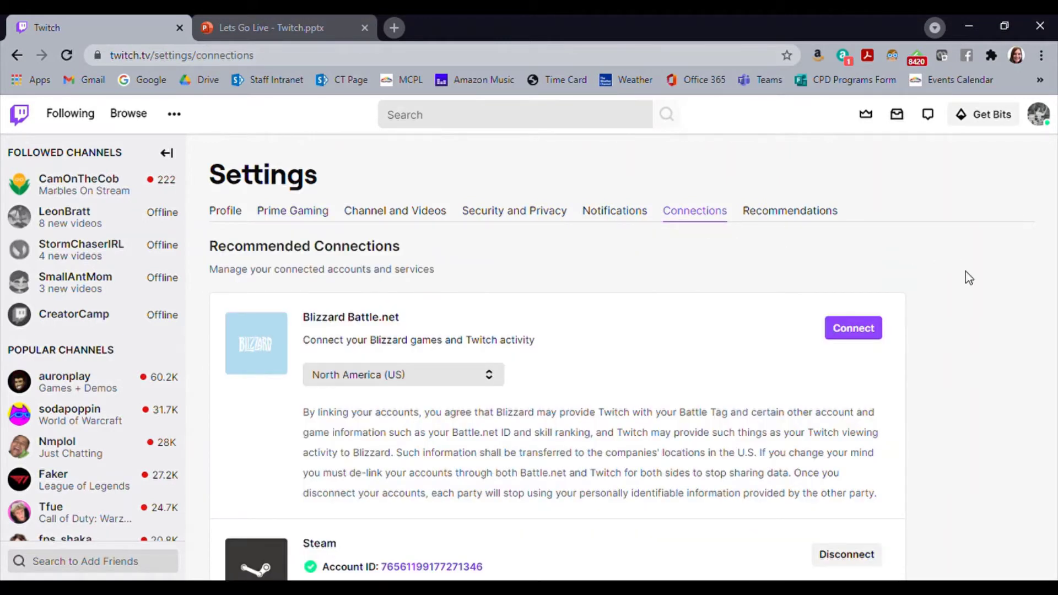
{"action": "scroll", "coordinate": [970, 329], "scroll_direction": "down", "scroll_amount": 1}
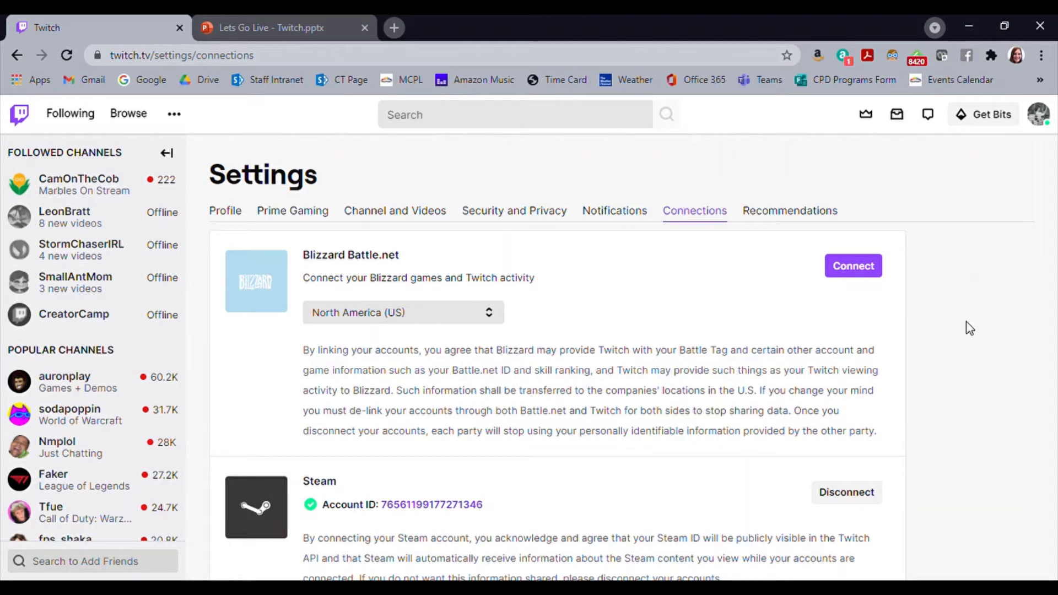
{"action": "scroll", "coordinate": [971, 328], "scroll_direction": "down", "scroll_amount": 2}
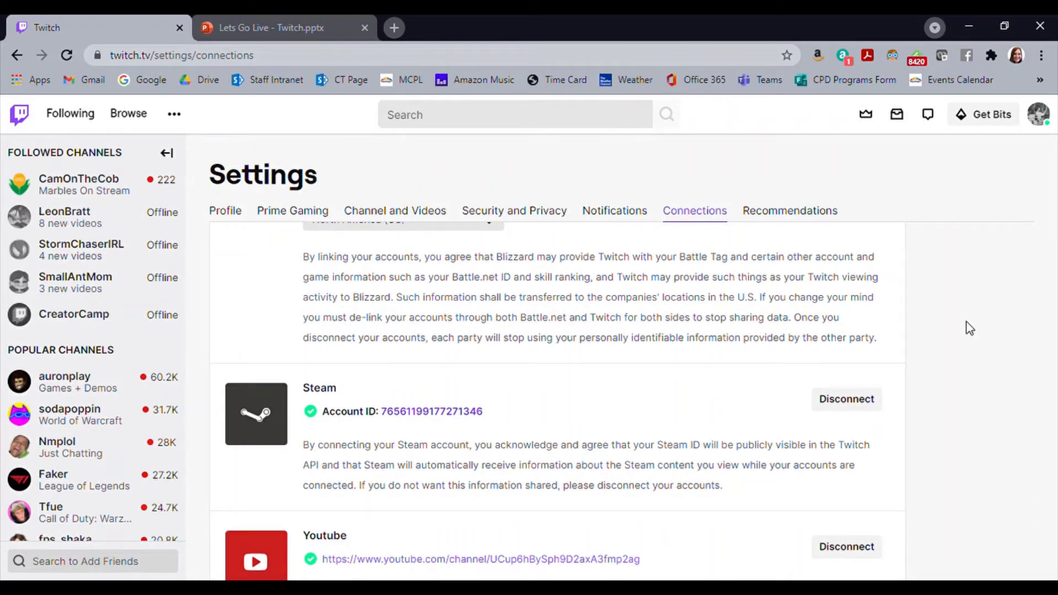
{"action": "scroll", "coordinate": [971, 328], "scroll_direction": "down", "scroll_amount": 2}
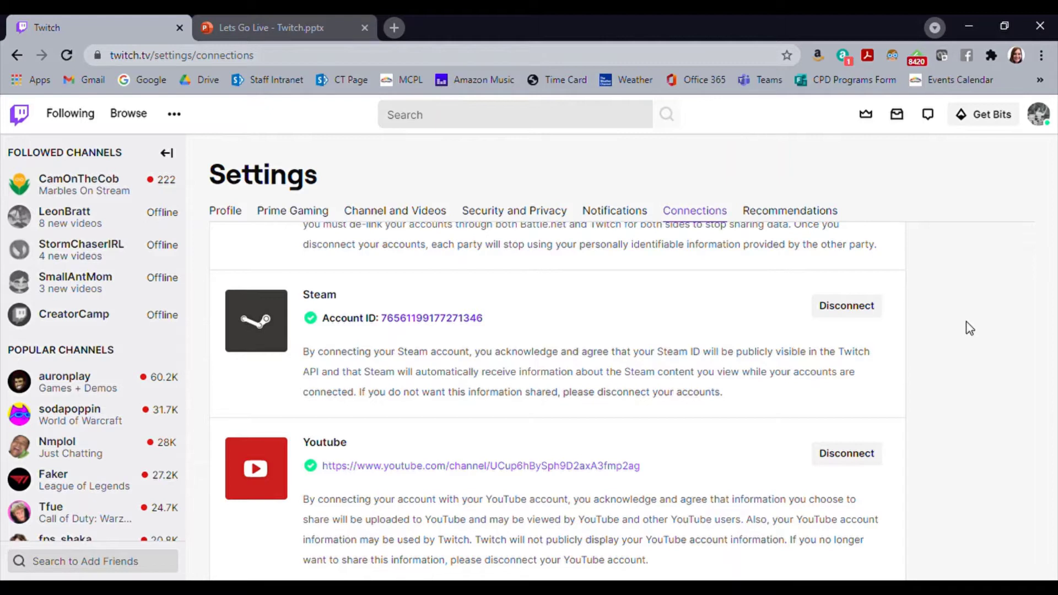
{"action": "scroll", "coordinate": [970, 329], "scroll_direction": "down", "scroll_amount": 3}
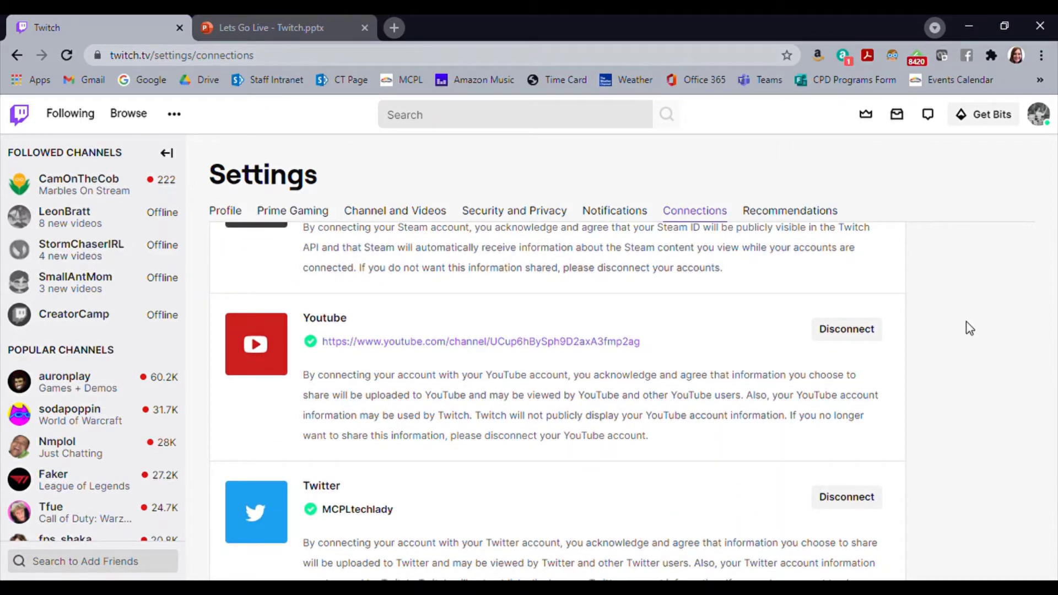
{"action": "scroll", "coordinate": [970, 329], "scroll_direction": "down", "scroll_amount": 3}
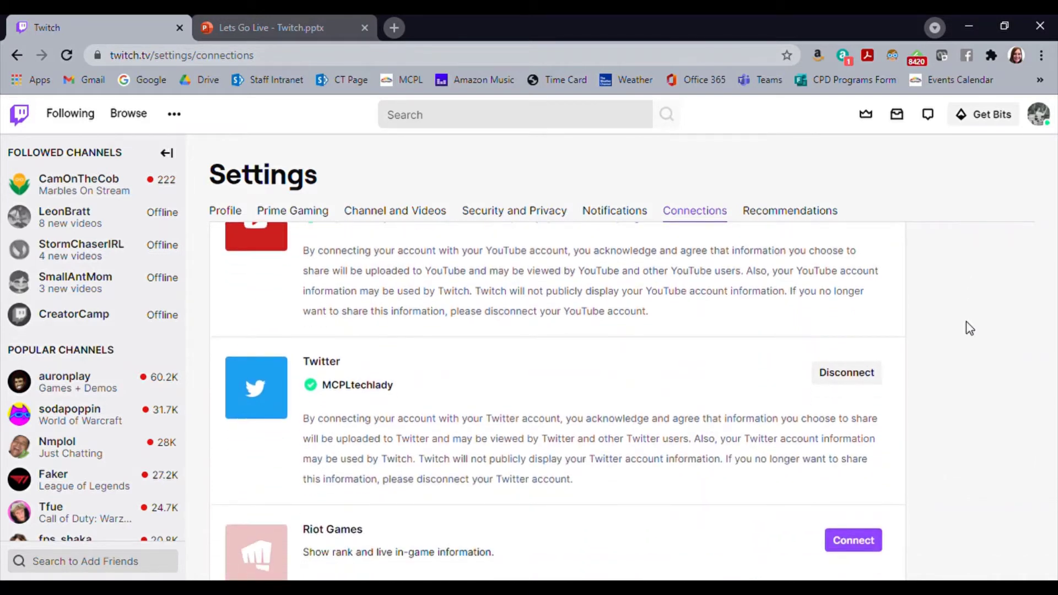
{"action": "scroll", "coordinate": [970, 329], "scroll_direction": "down", "scroll_amount": 4}
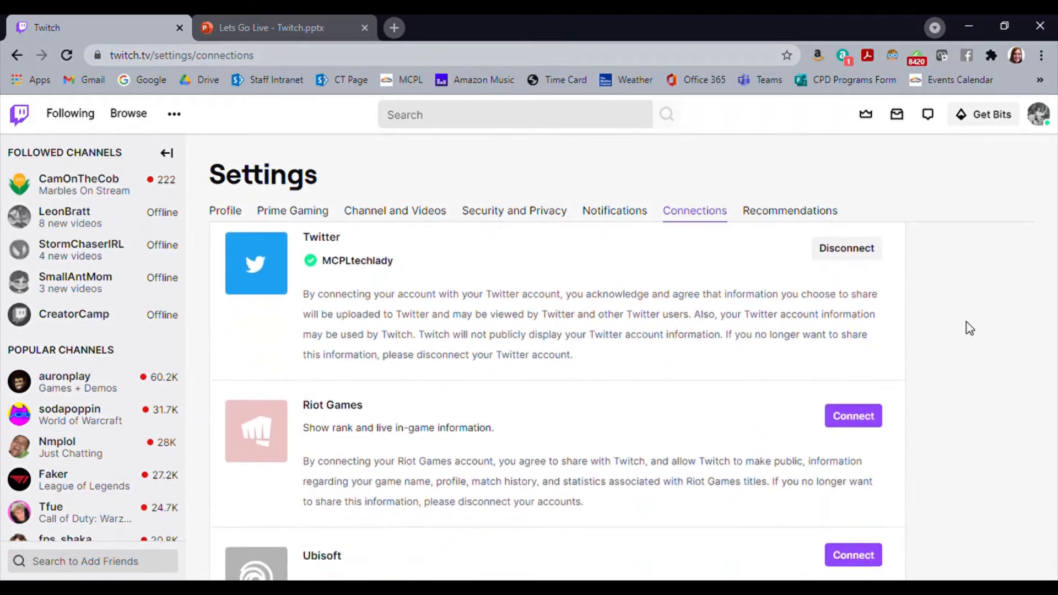
{"action": "scroll", "coordinate": [970, 329], "scroll_direction": "down", "scroll_amount": 3}
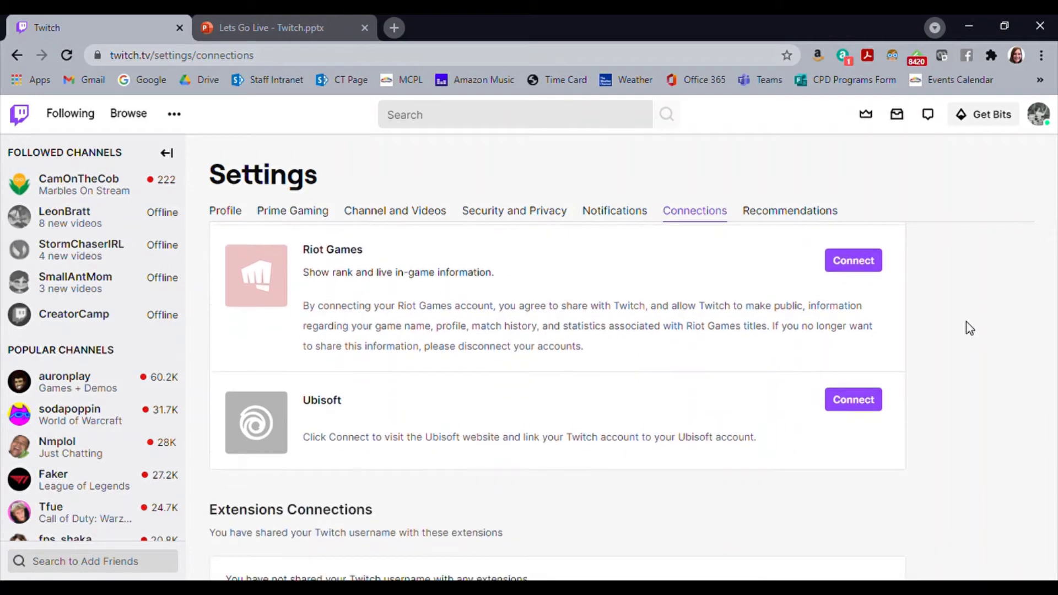
{"action": "scroll", "coordinate": [971, 328], "scroll_direction": "down", "scroll_amount": 1}
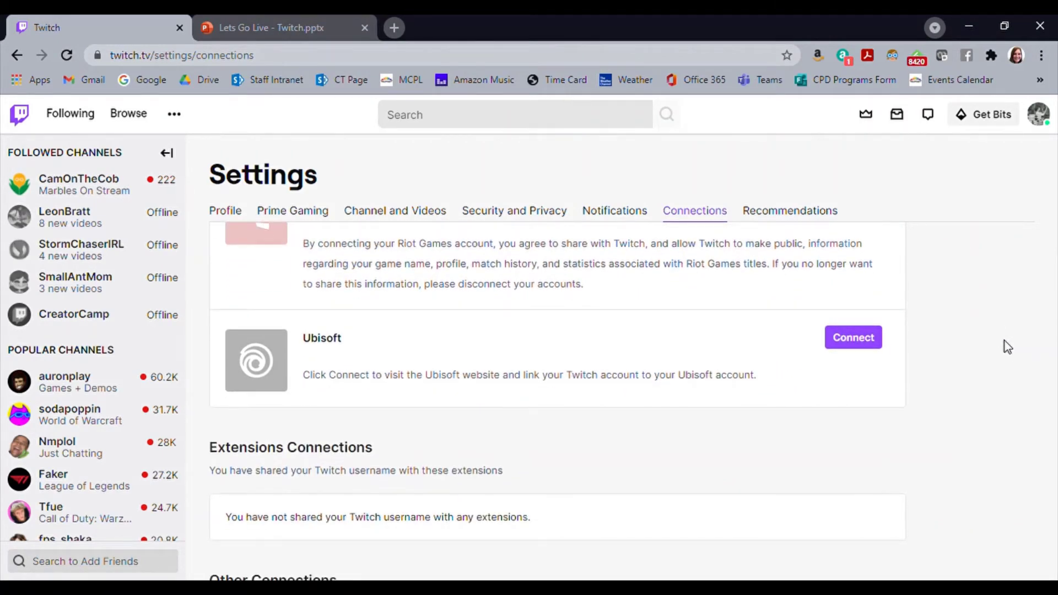
{"action": "scroll", "coordinate": [1004, 341], "scroll_direction": "up", "scroll_amount": 10}
{"action": "scroll", "coordinate": [1005, 341], "scroll_direction": "up", "scroll_amount": 4}
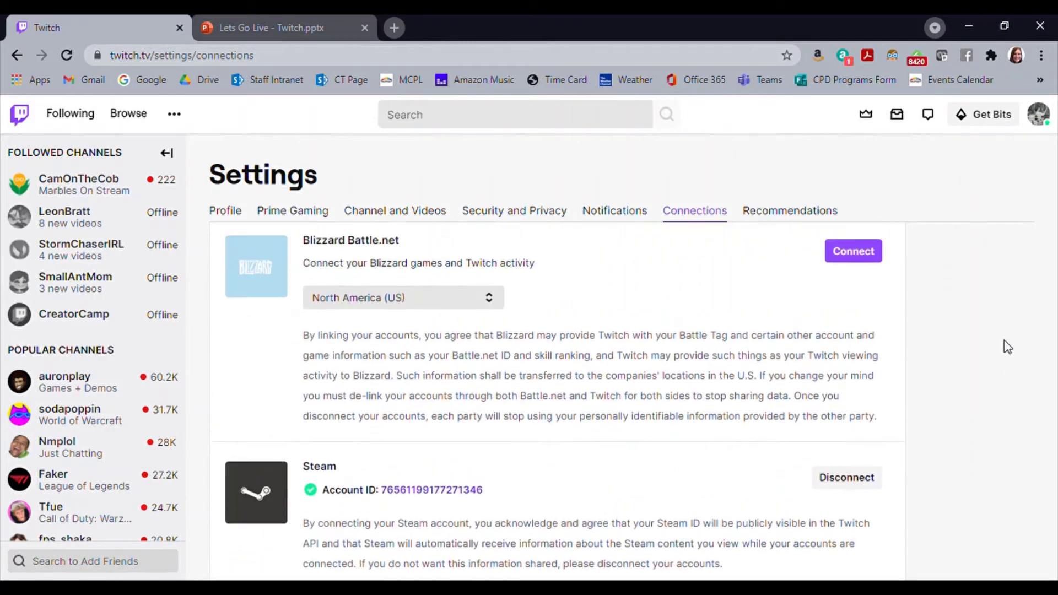
Leave the settings and return to the Twitch home page
{"action": "left_click", "coordinate": [1039, 114]}
{"action": "left_click", "coordinate": [777, 180]}
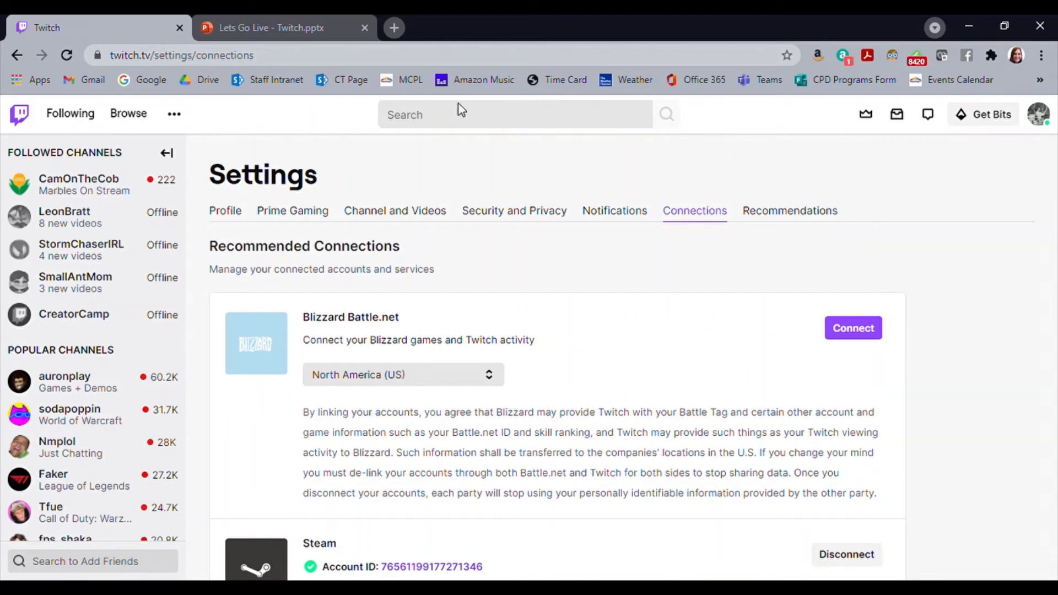
{"action": "left_click", "coordinate": [24, 117]}
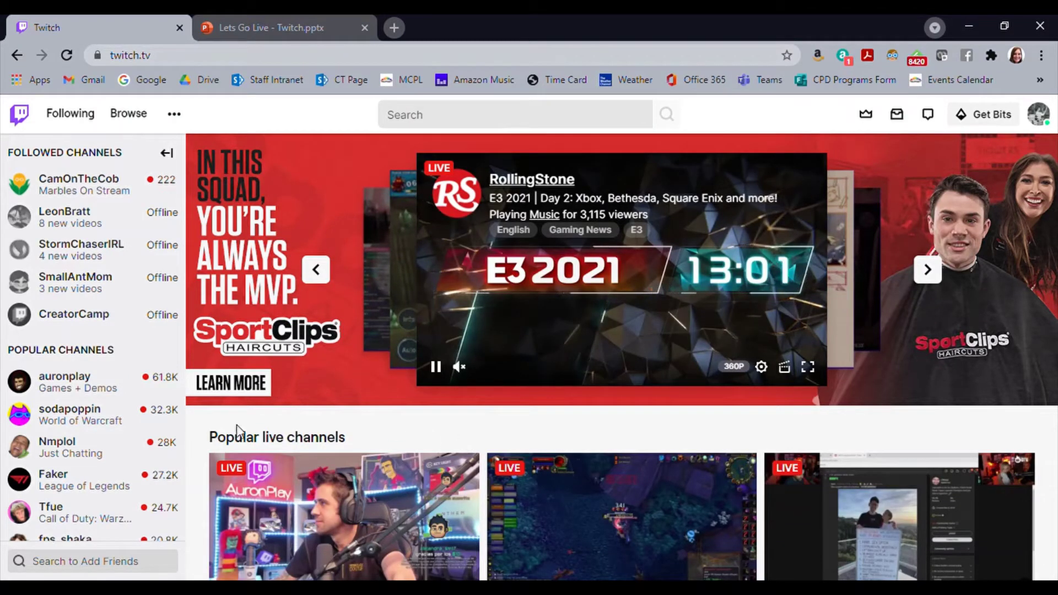
Open the signed-in account's own channel page
{"action": "scroll", "coordinate": [193, 425], "scroll_direction": "down", "scroll_amount": 3}
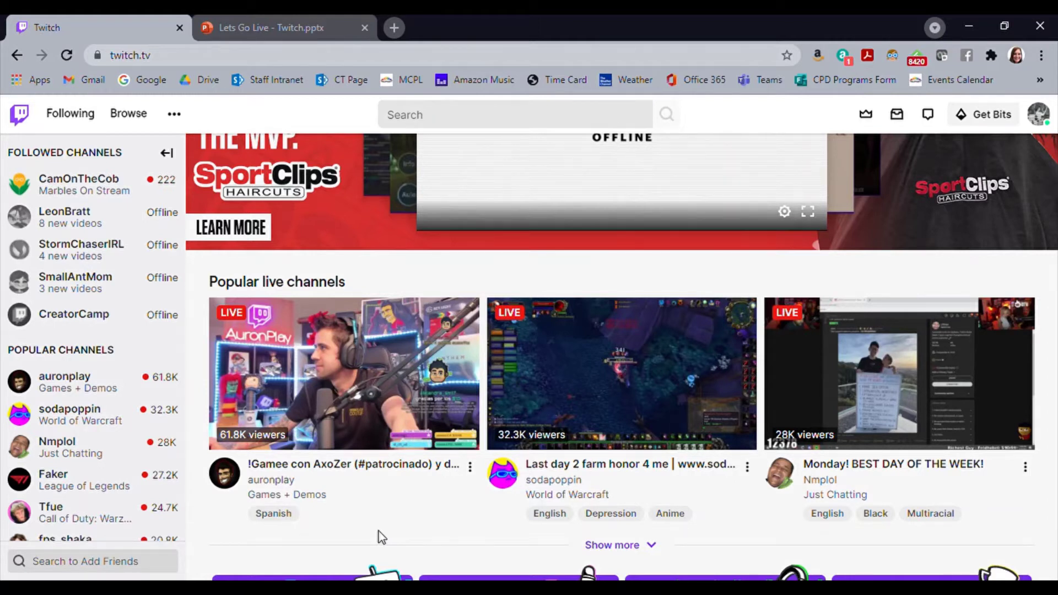
{"action": "left_click", "coordinate": [1042, 116]}
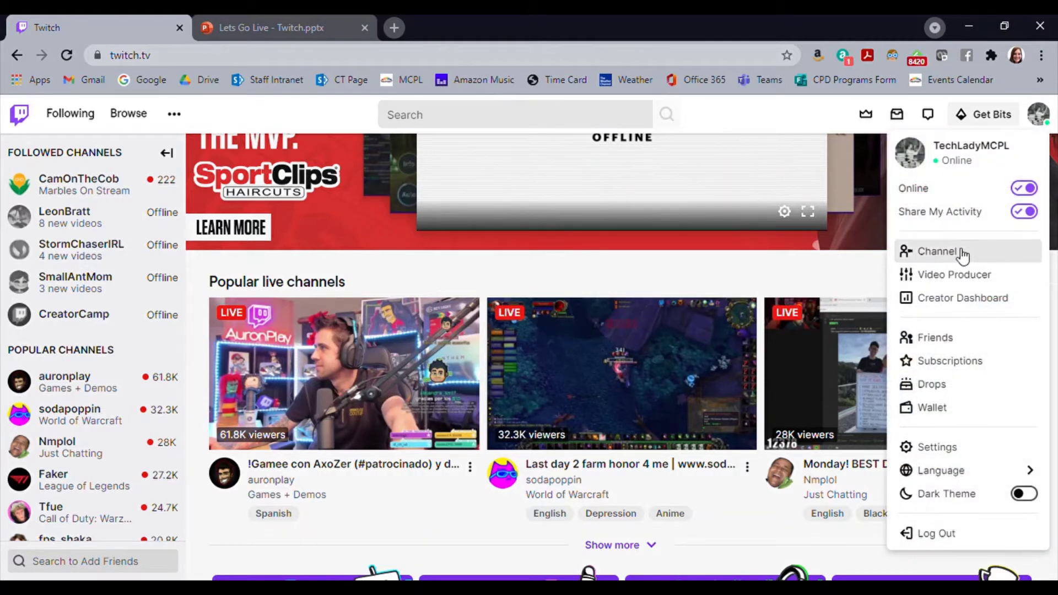
{"action": "left_click", "coordinate": [960, 259]}
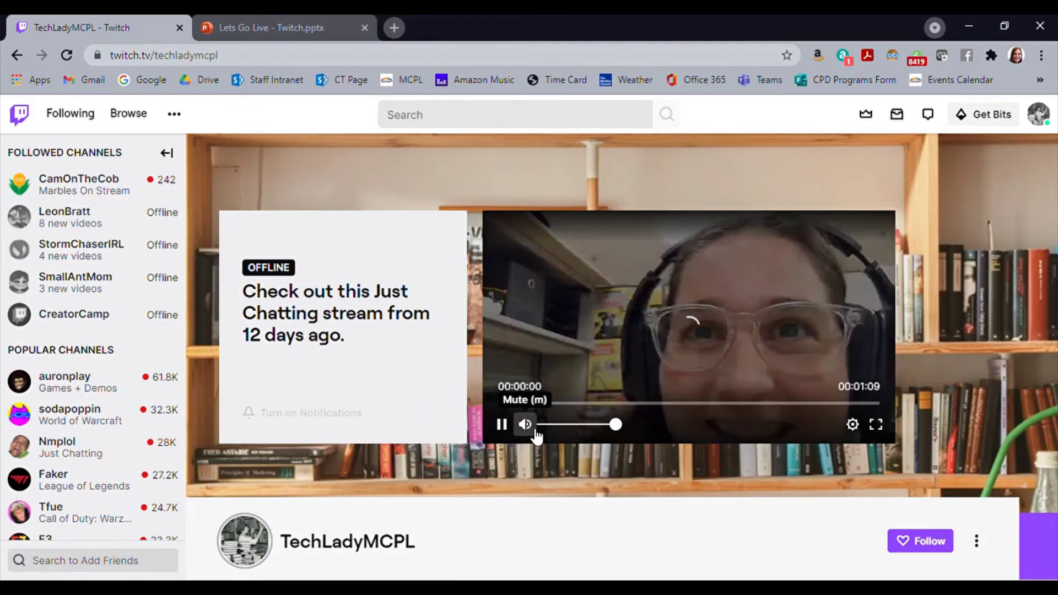
Mute and pause the featured video on the channel page and look over the Home section with its recent broadcasts
{"action": "left_click", "coordinate": [526, 424]}
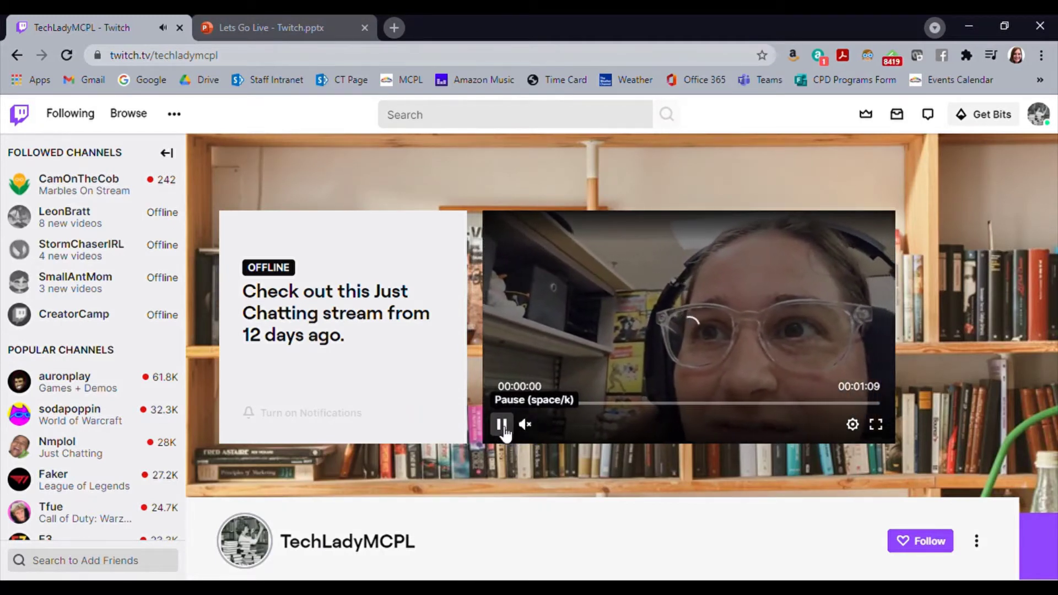
{"action": "left_click", "coordinate": [501, 425]}
{"action": "scroll", "coordinate": [693, 535], "scroll_direction": "down", "scroll_amount": 2}
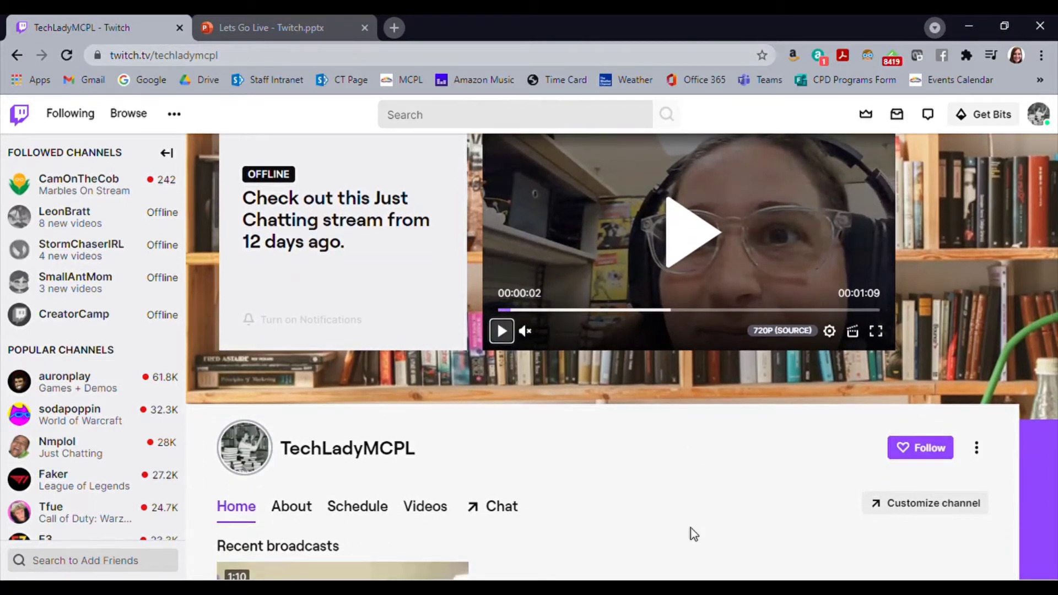
{"action": "scroll", "coordinate": [694, 535], "scroll_direction": "down", "scroll_amount": 5}
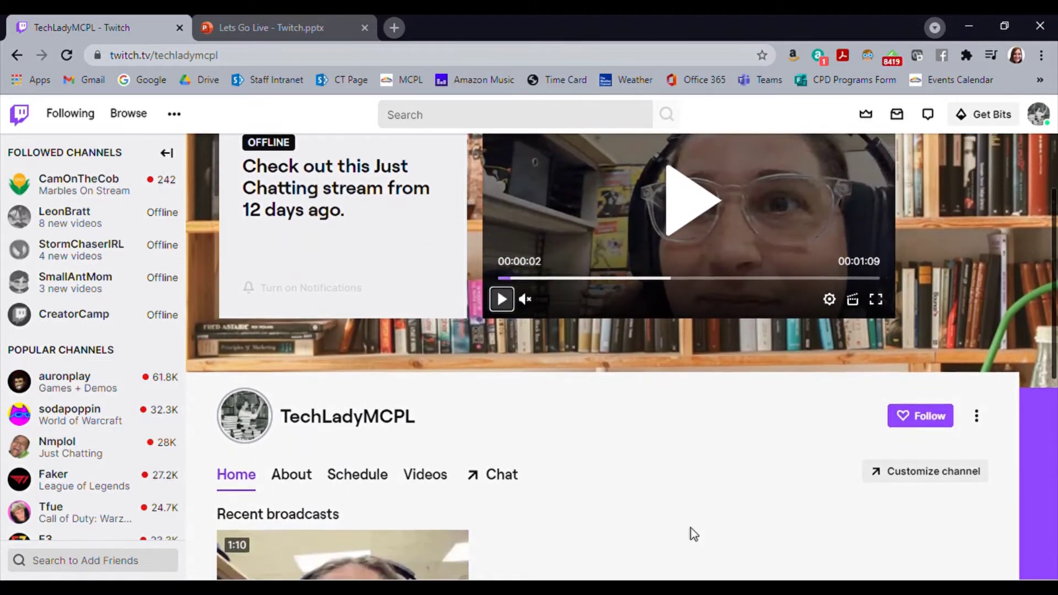
{"action": "scroll", "coordinate": [694, 535], "scroll_direction": "up", "scroll_amount": 6}
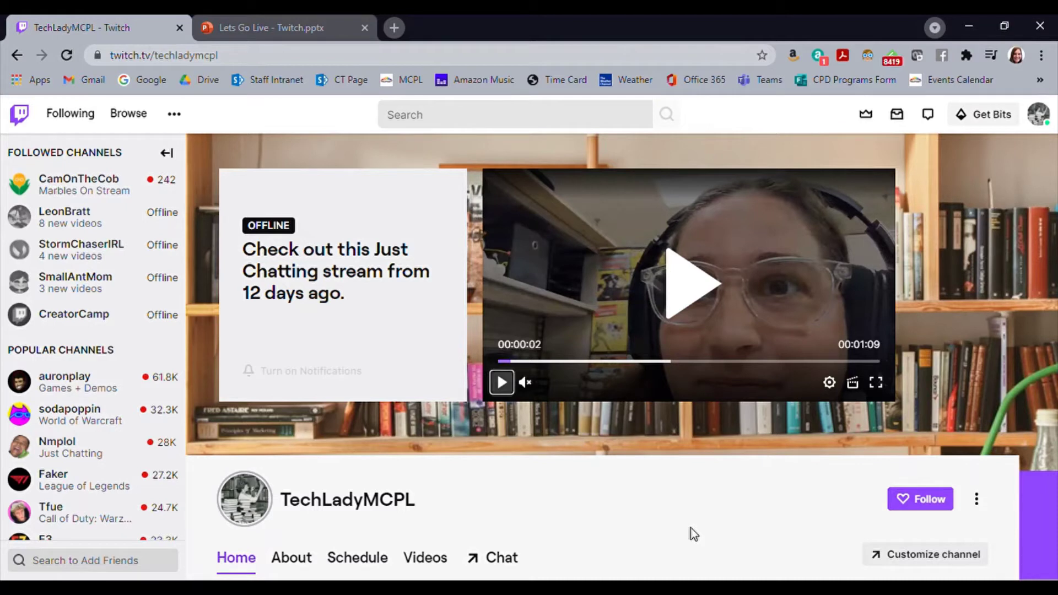
{"action": "scroll", "coordinate": [694, 534], "scroll_direction": "down", "scroll_amount": 1}
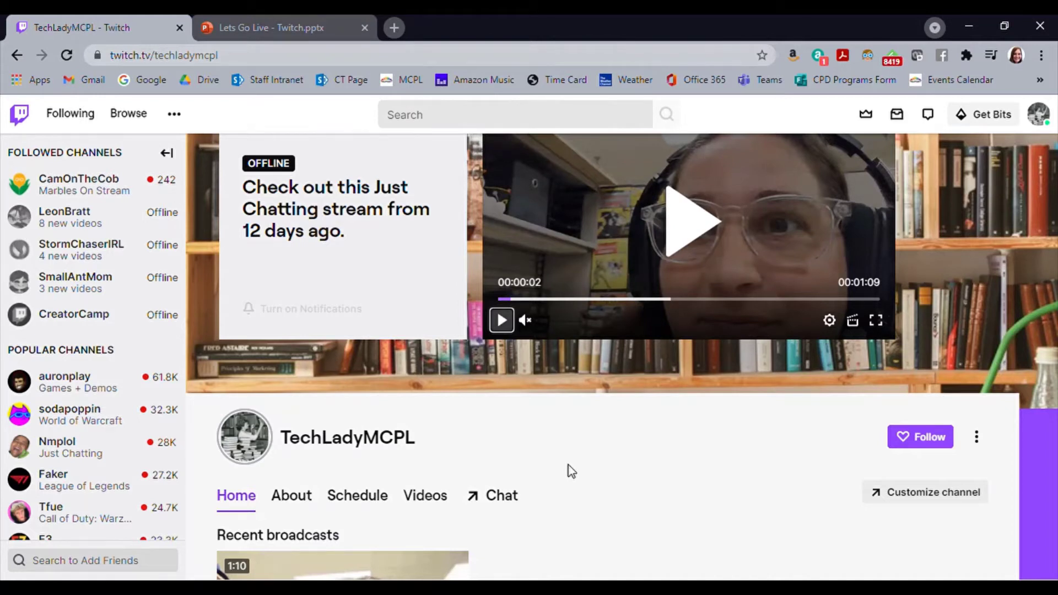
{"action": "scroll", "coordinate": [569, 466], "scroll_direction": "down", "scroll_amount": 1}
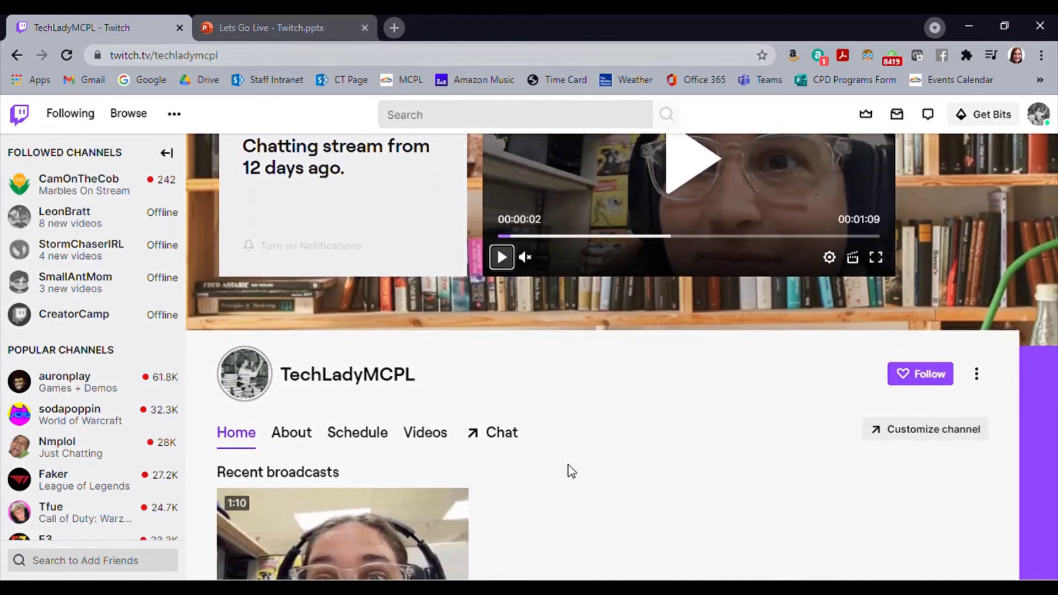
{"action": "scroll", "coordinate": [569, 466], "scroll_direction": "down", "scroll_amount": 2}
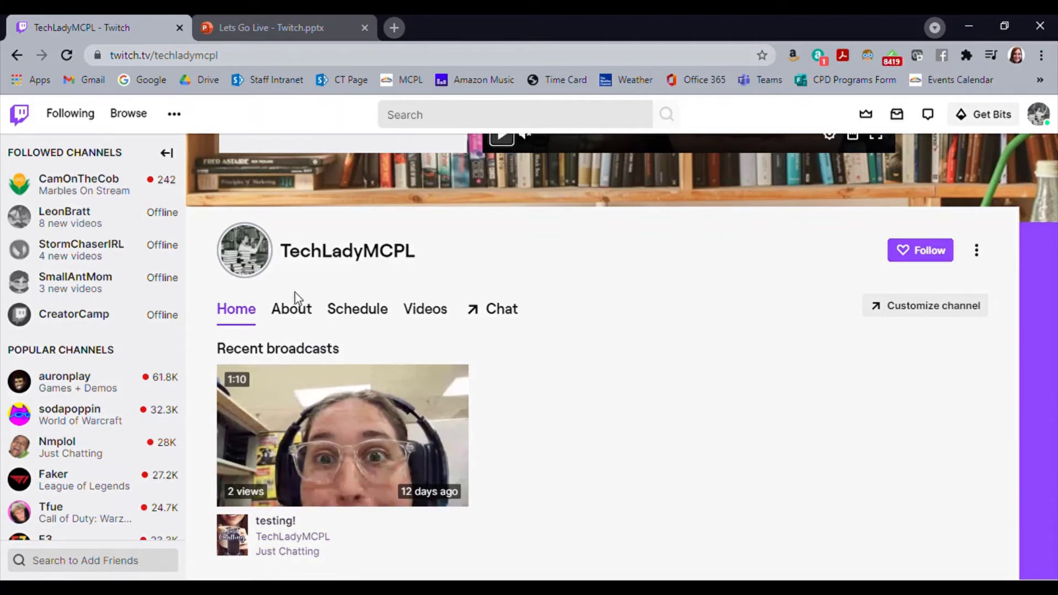
Review the channel's About, Schedule and Videos sections
{"action": "left_click", "coordinate": [290, 310]}
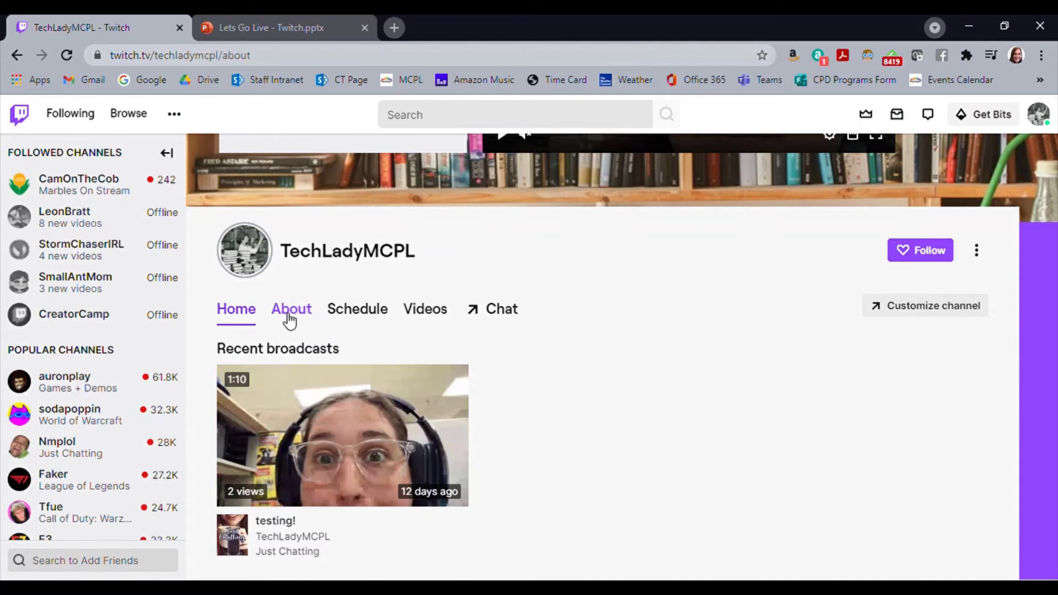
{"action": "scroll", "coordinate": [675, 348], "scroll_direction": "down", "scroll_amount": 1}
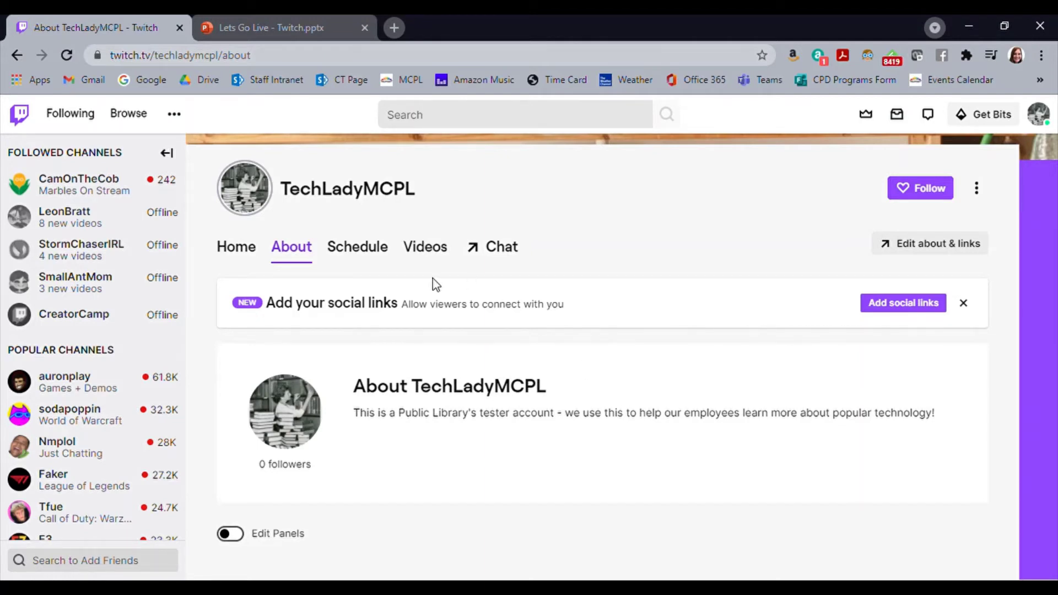
{"action": "left_click", "coordinate": [367, 256]}
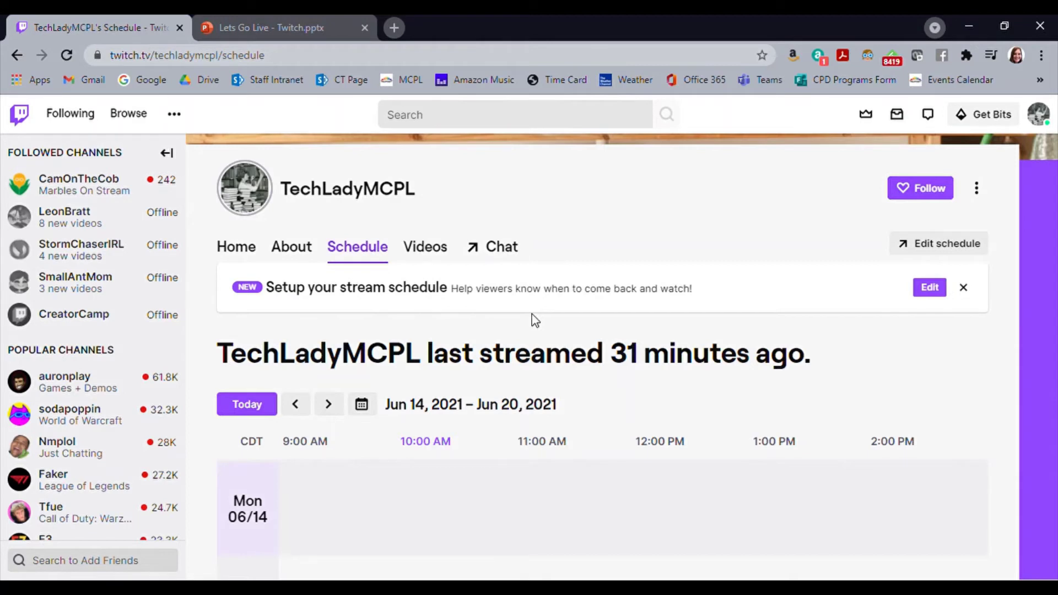
{"action": "left_click", "coordinate": [421, 252]}
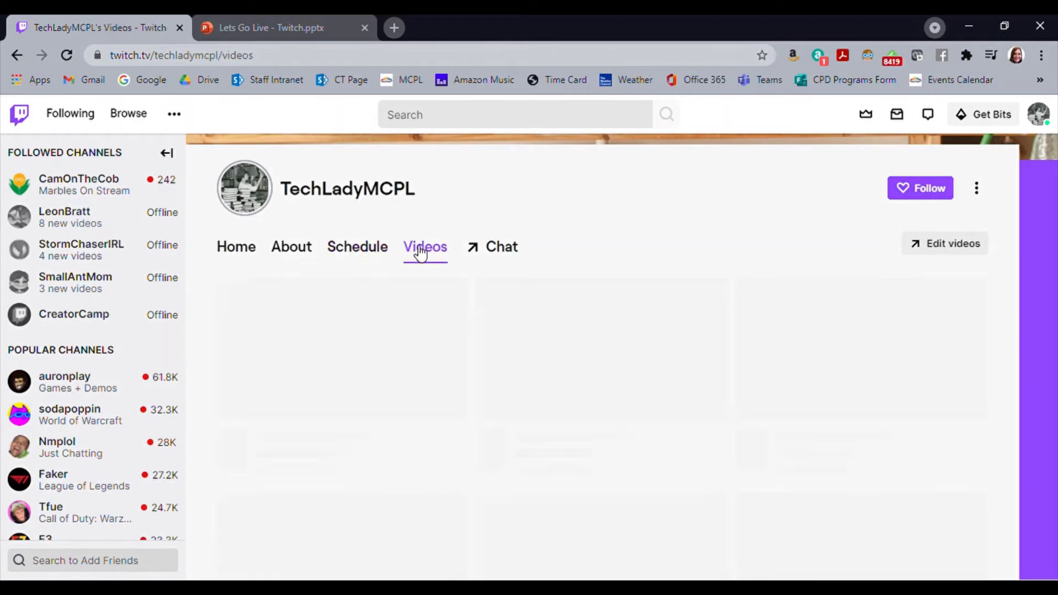
{"action": "scroll", "coordinate": [421, 253], "scroll_direction": "down", "scroll_amount": 1}
{"action": "scroll", "coordinate": [421, 252], "scroll_direction": "down", "scroll_amount": 4}
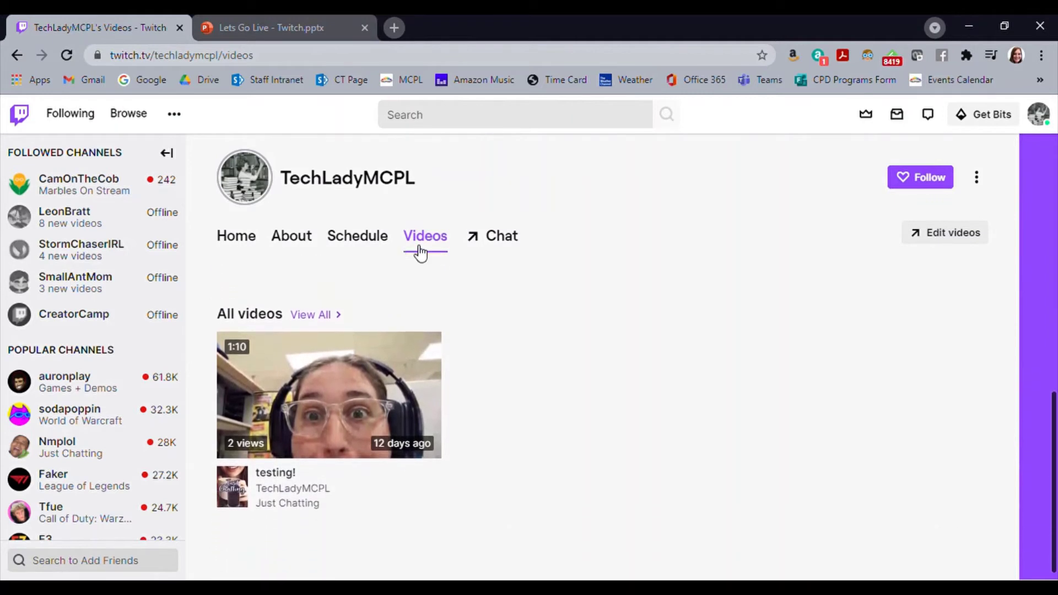
{"action": "scroll", "coordinate": [421, 253], "scroll_direction": "up", "scroll_amount": 4}
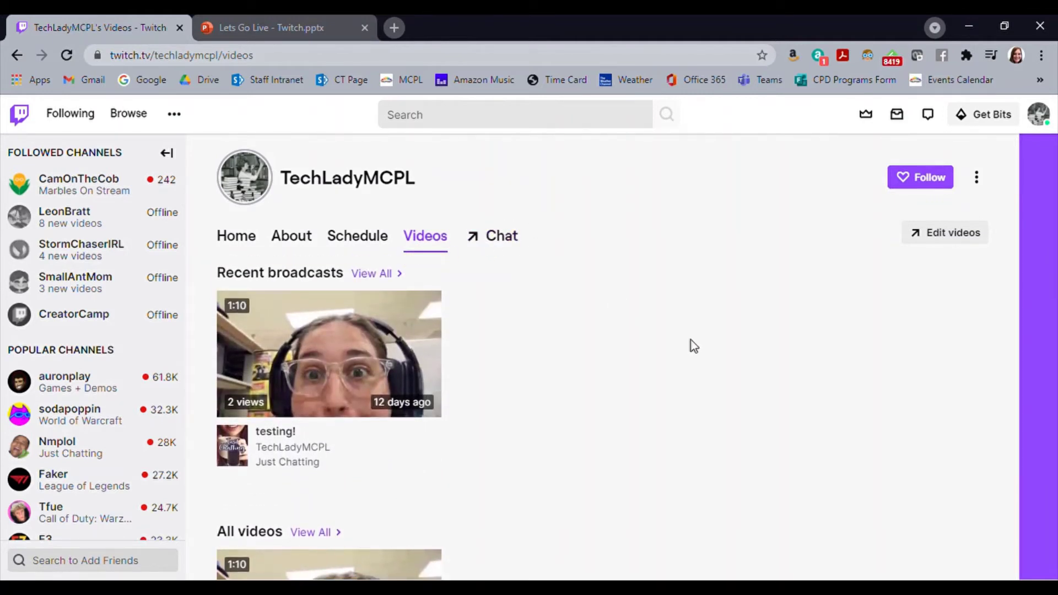
{"action": "scroll", "coordinate": [693, 347], "scroll_direction": "up", "scroll_amount": 2}
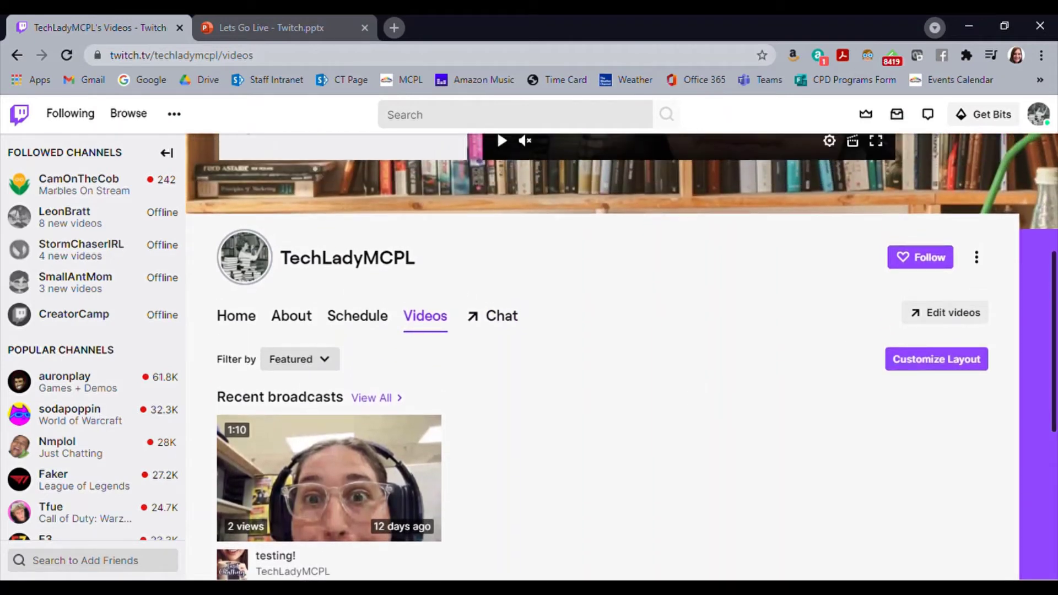
Open the Creator Dashboard and look through its home page down to the Tip of the Day
{"action": "left_click", "coordinate": [1039, 114]}
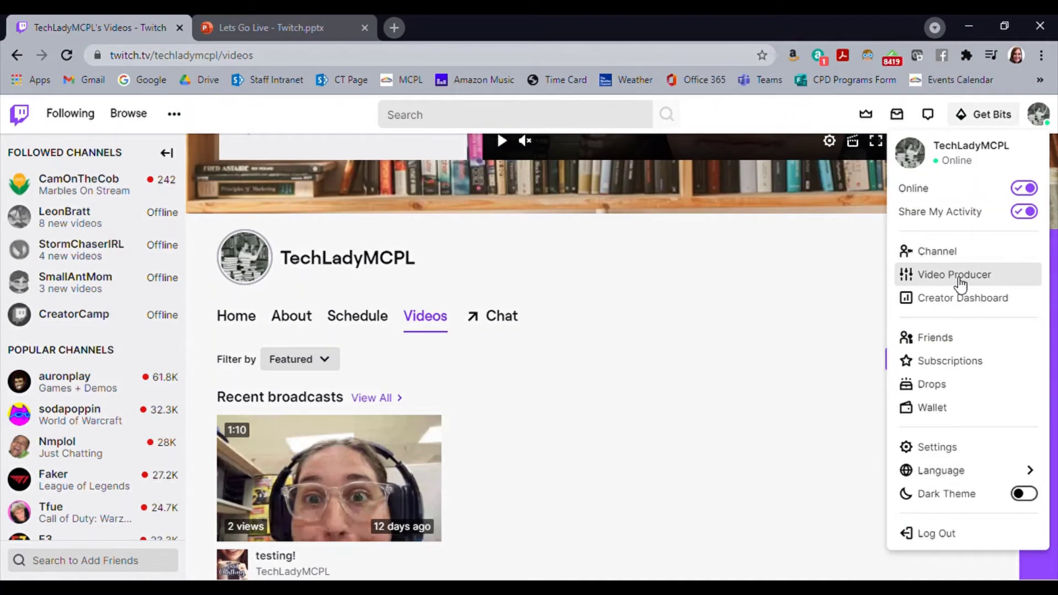
{"action": "left_click", "coordinate": [957, 299]}
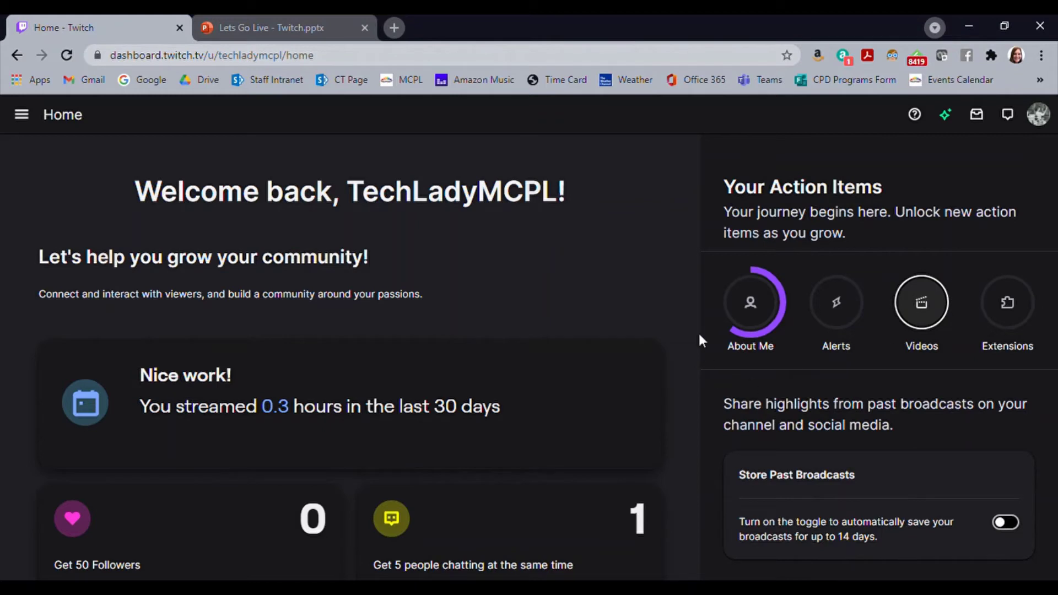
{"action": "left_click_drag", "start_coordinate": [696, 293], "coordinate": [692, 548]}
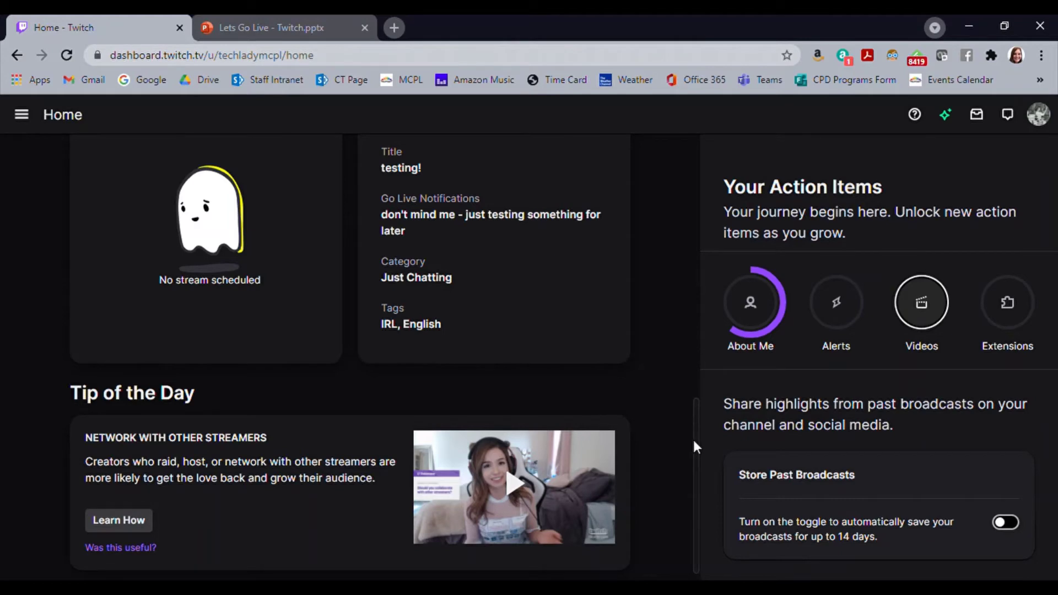
{"action": "left_click_drag", "start_coordinate": [693, 440], "coordinate": [701, 145]}
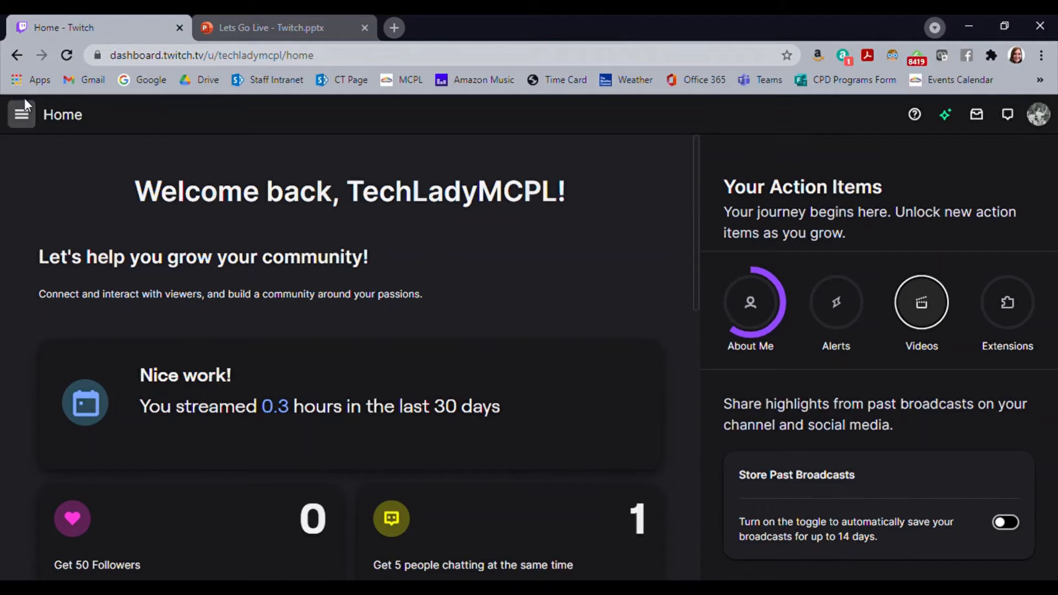
Show the dashboard navigation and look at the entries under Settings, Content, Community and Insights
{"action": "left_click", "coordinate": [19, 118]}
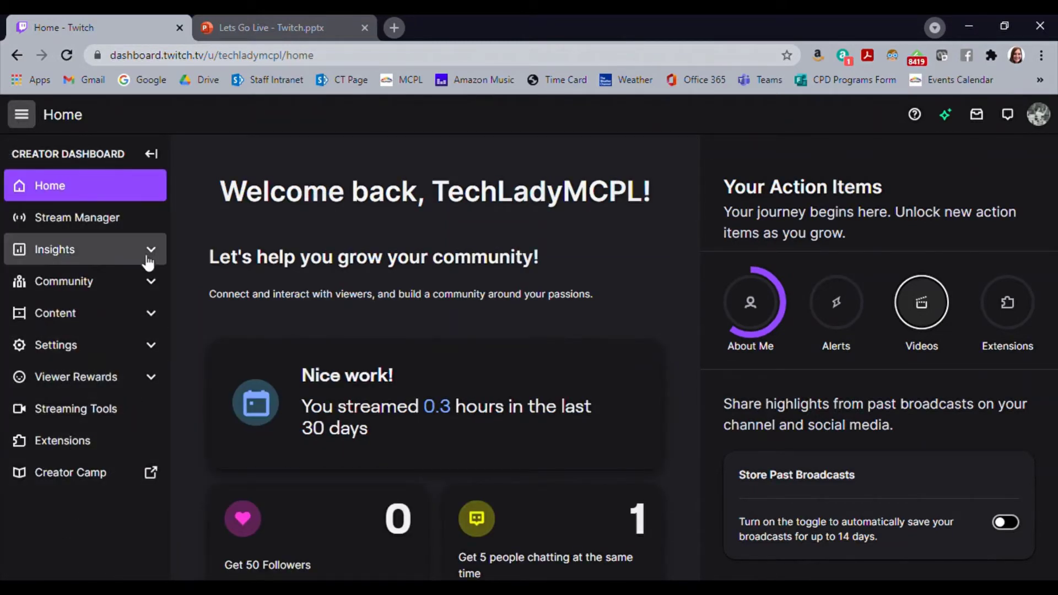
{"action": "left_click", "coordinate": [110, 348]}
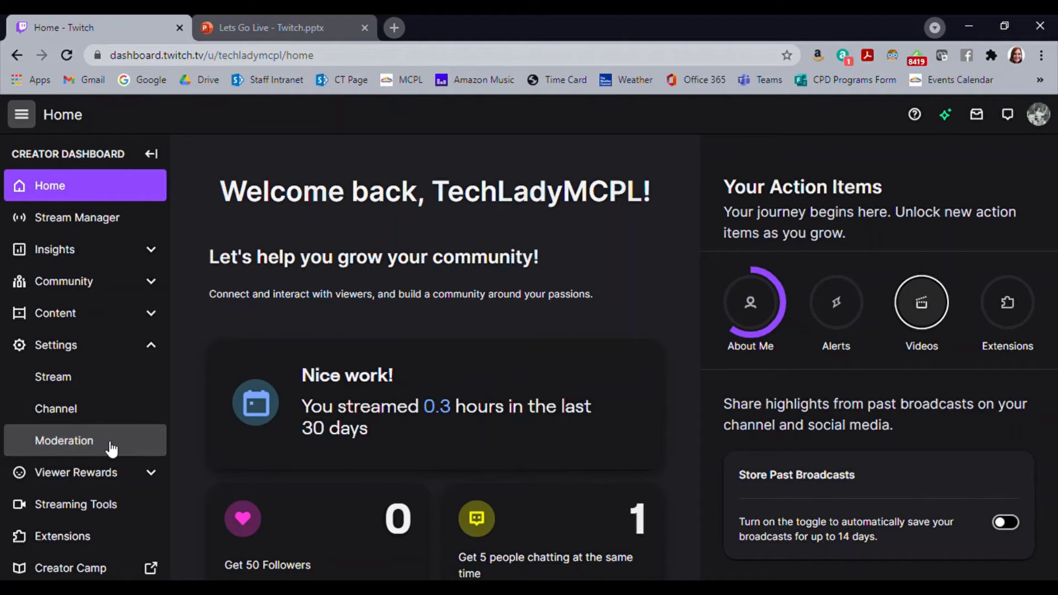
{"action": "left_click", "coordinate": [156, 351]}
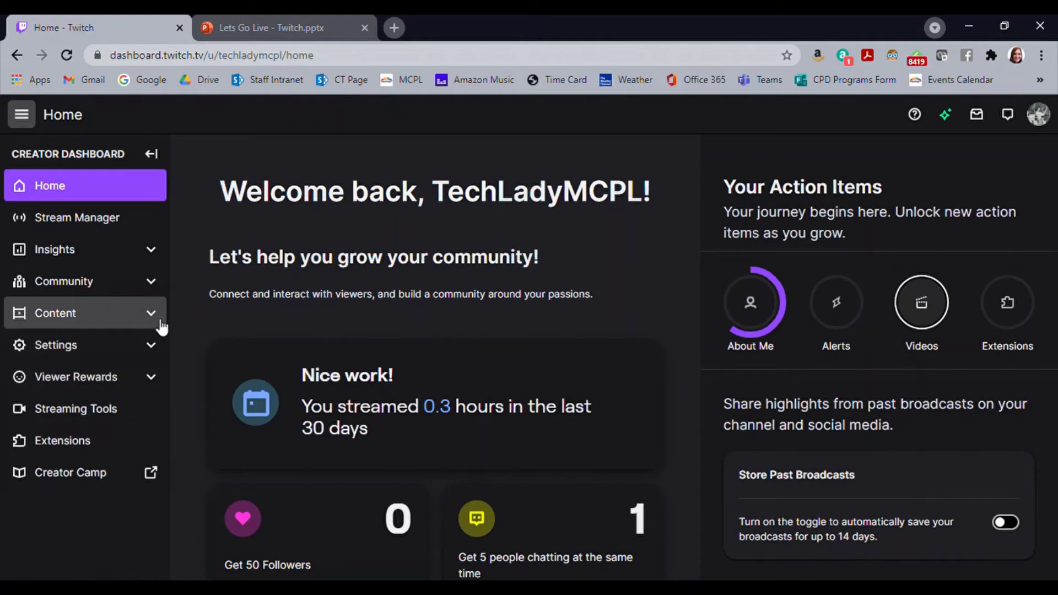
{"action": "left_click", "coordinate": [159, 319]}
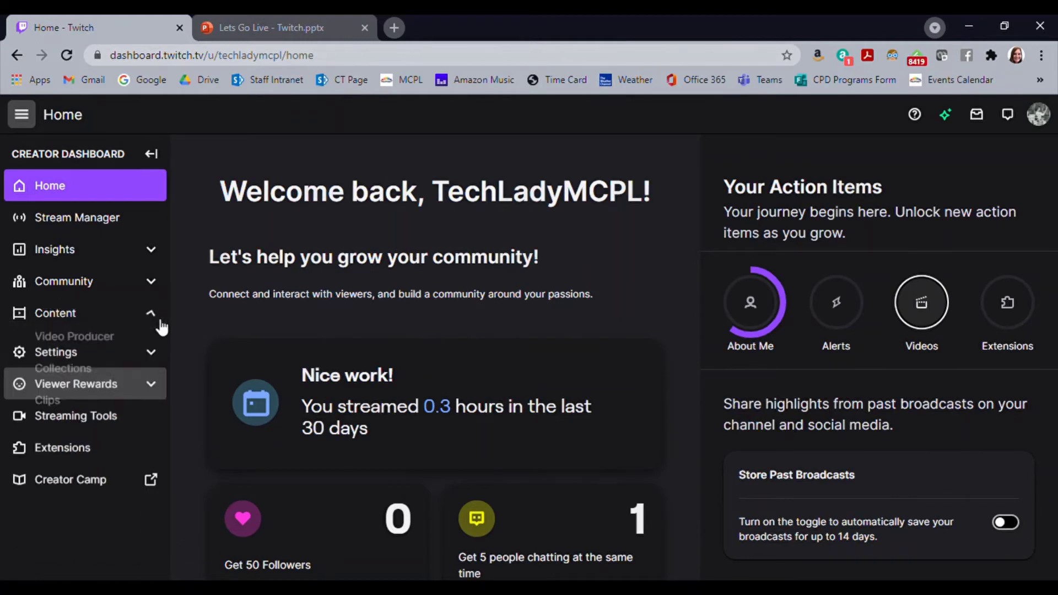
{"action": "left_click", "coordinate": [149, 284]}
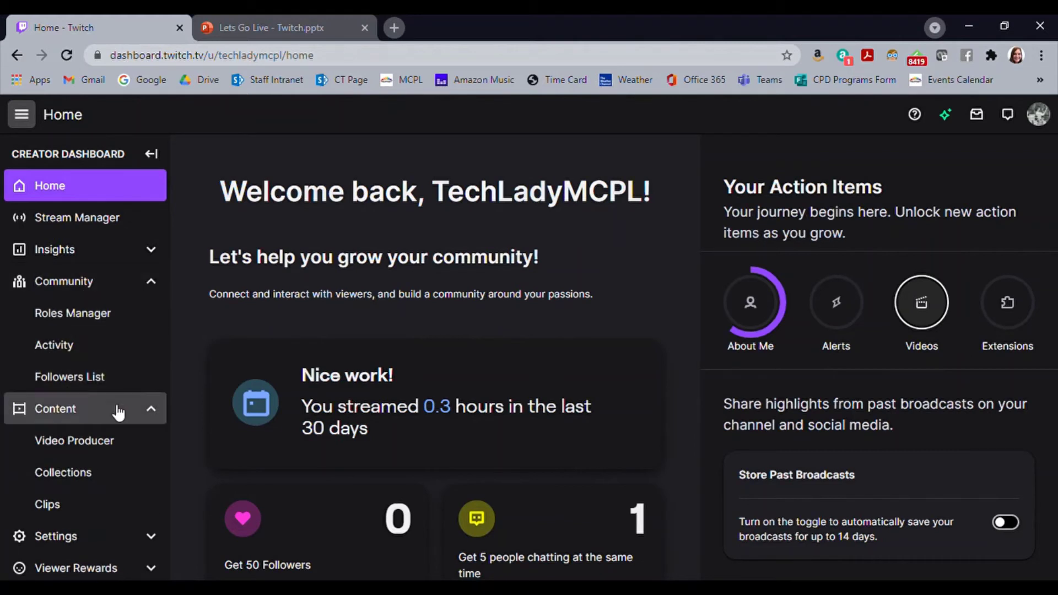
{"action": "left_click", "coordinate": [151, 253]}
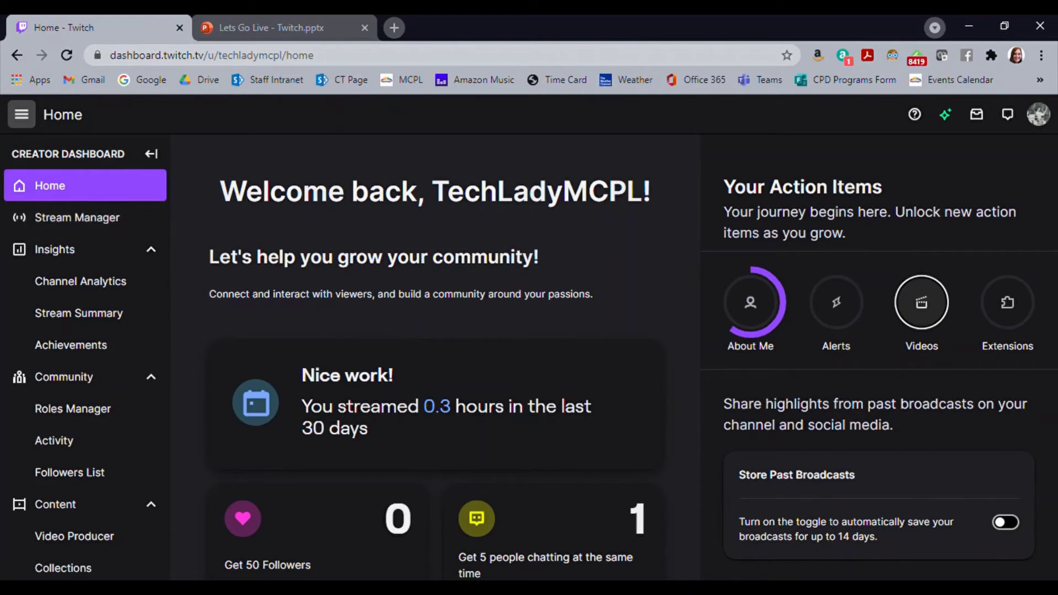
Open the Stream Manager with the dashboard navigation collapsed and review the Edit Stream Info form
{"action": "left_click", "coordinate": [1044, 115]}
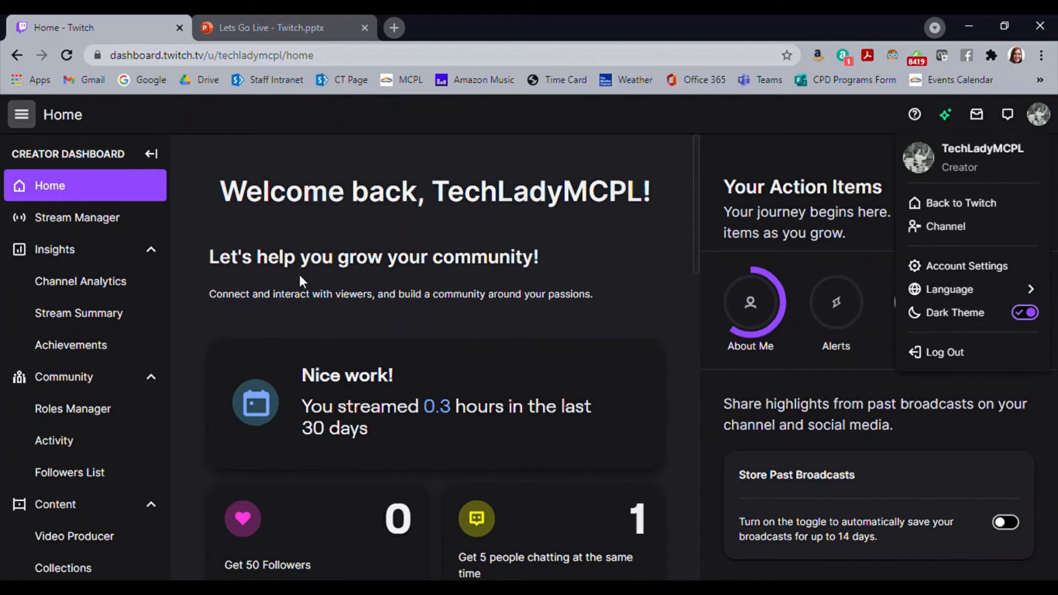
{"action": "left_click", "coordinate": [38, 231]}
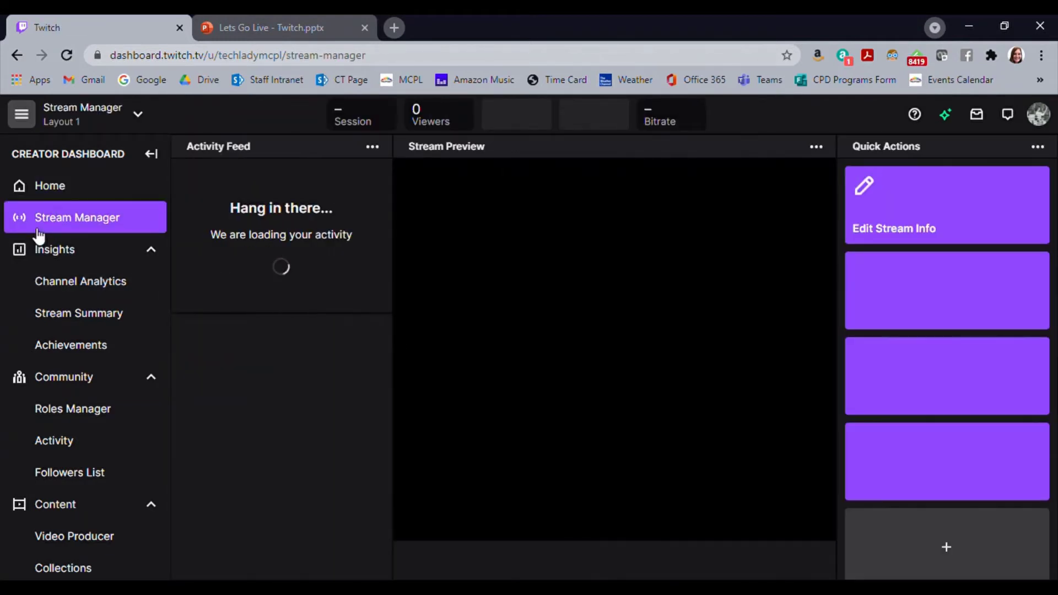
{"action": "left_click", "coordinate": [151, 154]}
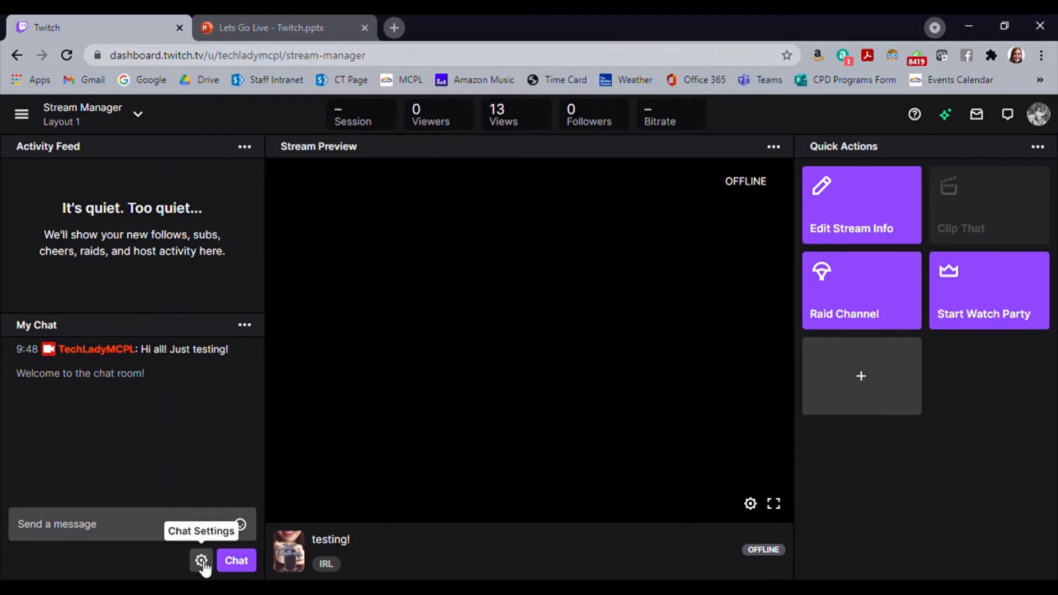
{"action": "left_click", "coordinate": [877, 209]}
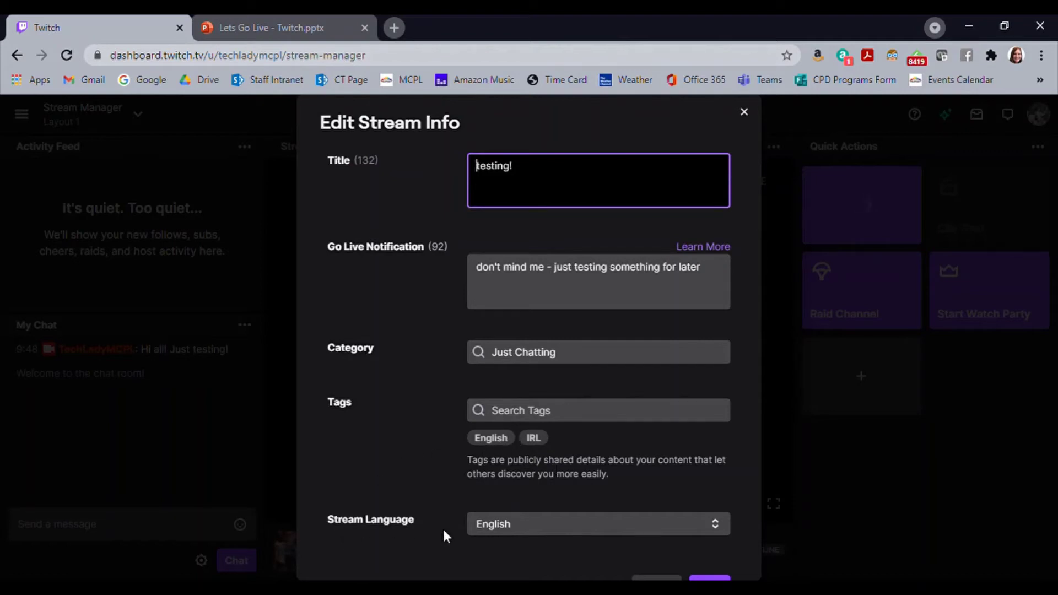
{"action": "left_click", "coordinate": [744, 111]}
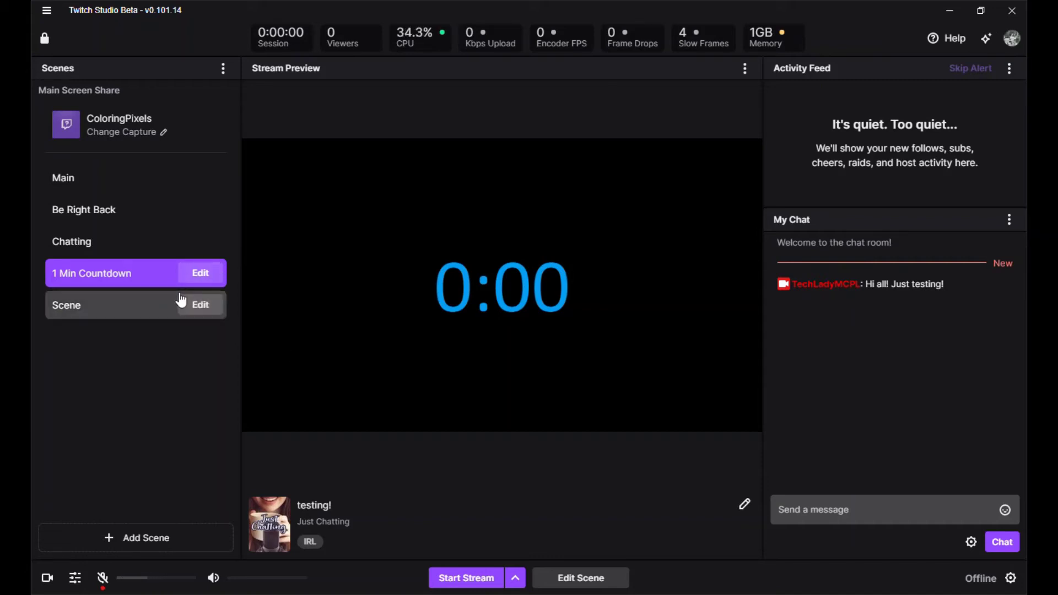
In Twitch Studio, preview the Main, Be Right Back, Chatting and 1 Min Countdown scenes
{"action": "left_click", "coordinate": [76, 192]}
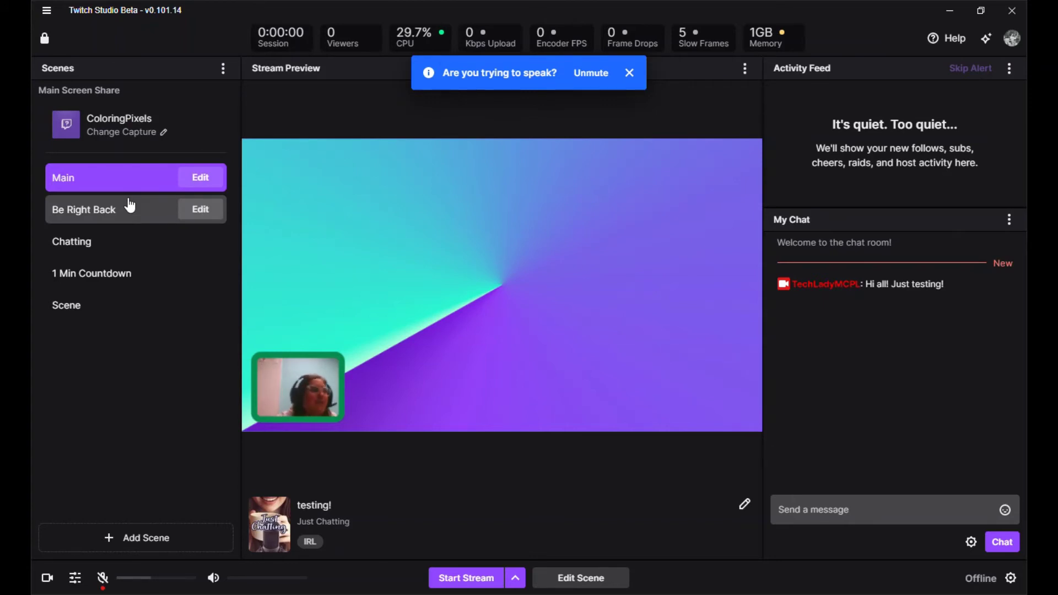
{"action": "left_click", "coordinate": [95, 214]}
{"action": "left_click", "coordinate": [100, 256]}
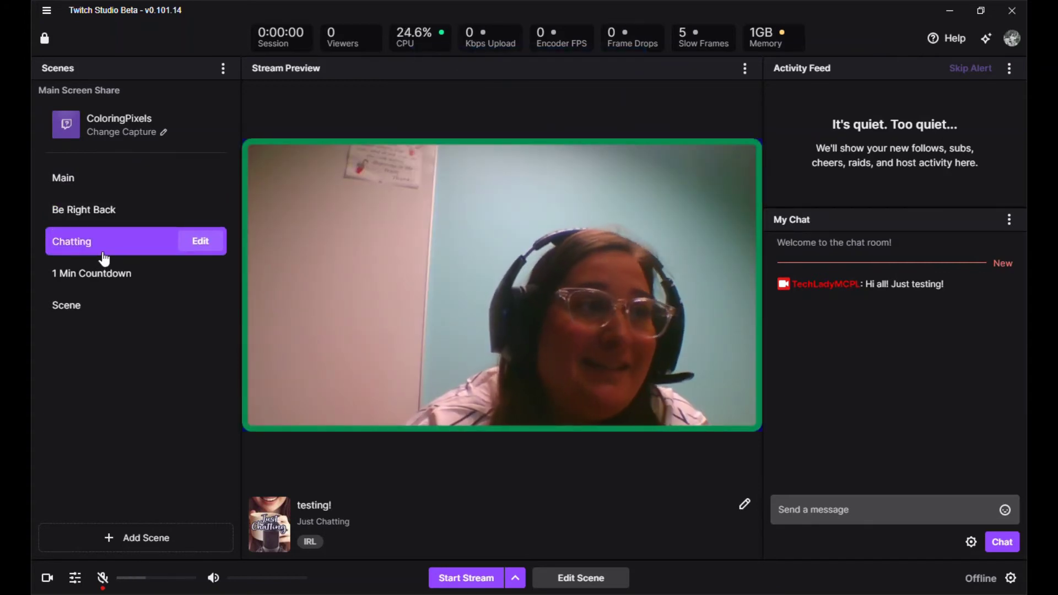
{"action": "left_click", "coordinate": [101, 280]}
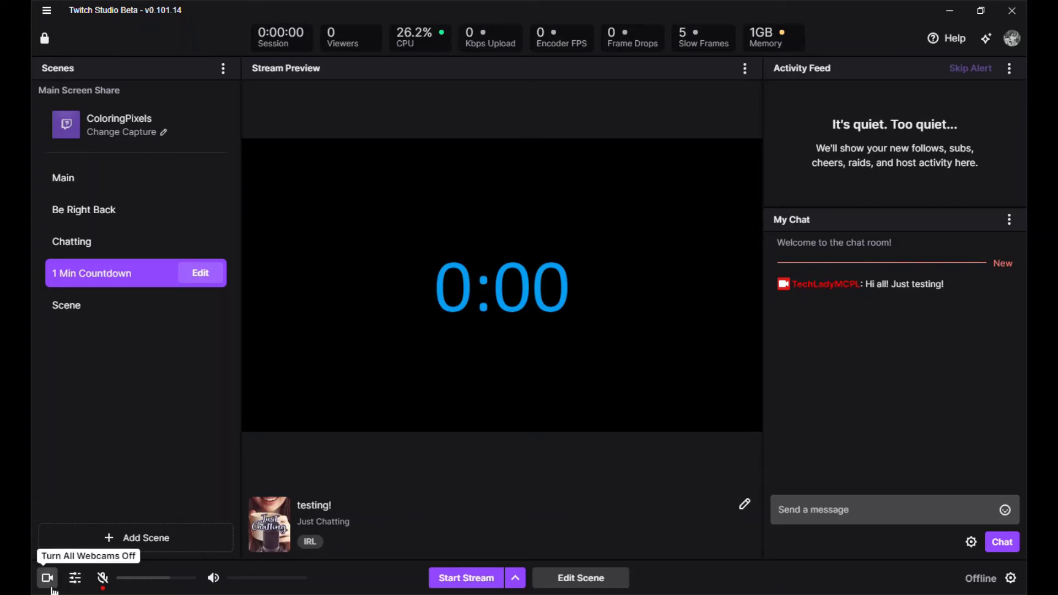
View the audio mixer's microphone and speaker sources and show the extra options for starting the stream
{"action": "left_click", "coordinate": [82, 585]}
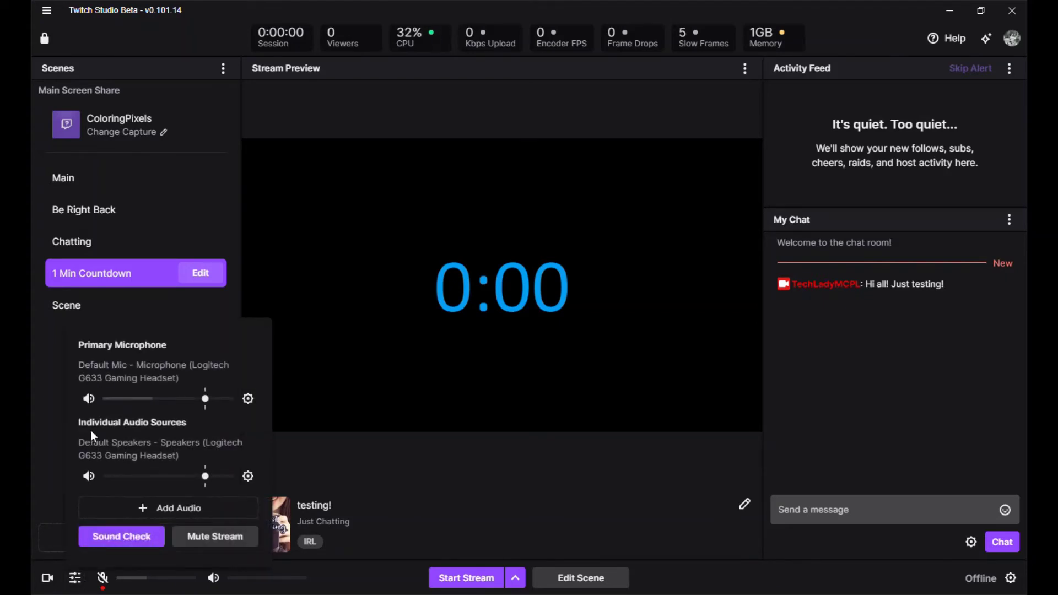
{"action": "left_click", "coordinate": [47, 444]}
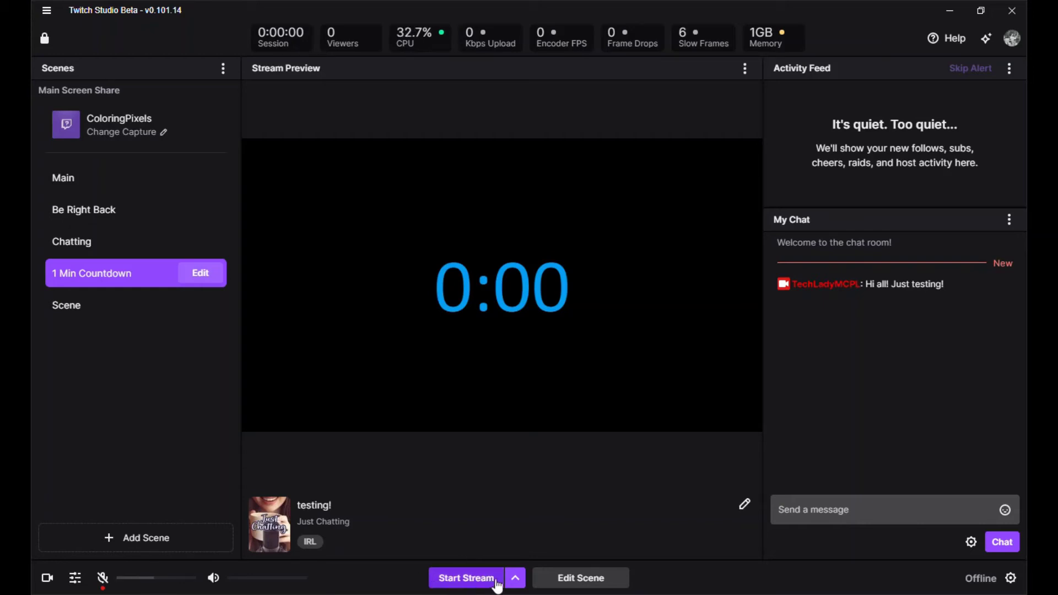
{"action": "left_click", "coordinate": [520, 579]}
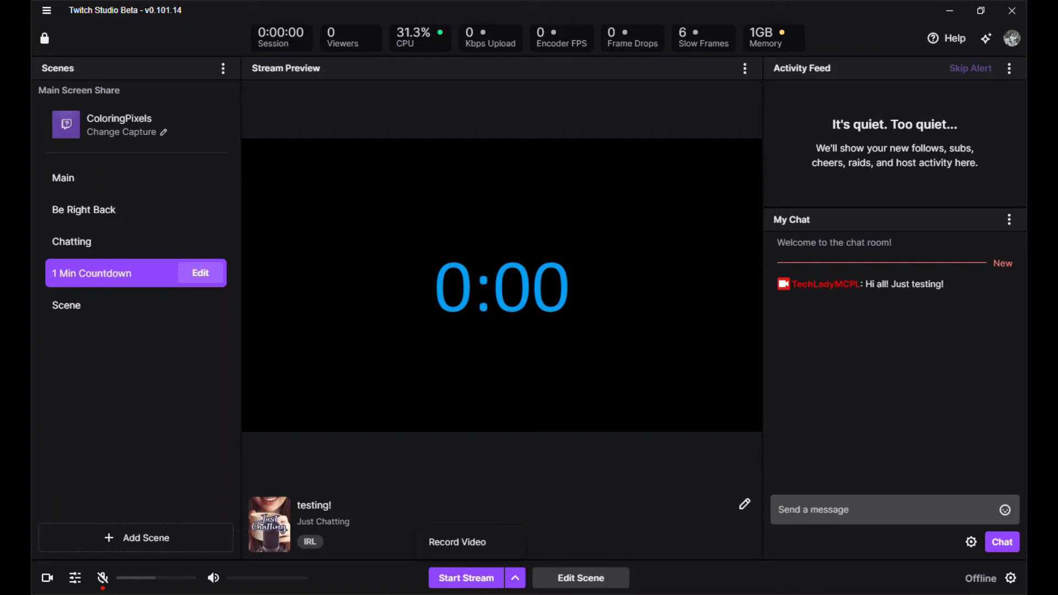
Review the Ready to Go Live dialog without starting the stream, and switch the preview to the Main scene
{"action": "left_click", "coordinate": [394, 590]}
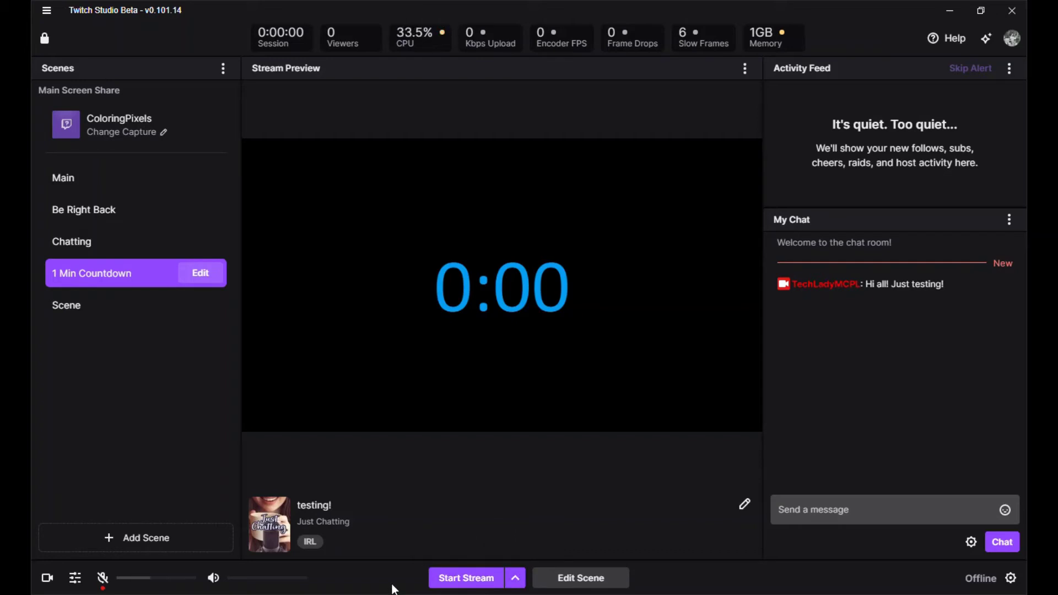
{"action": "left_click", "coordinate": [470, 579]}
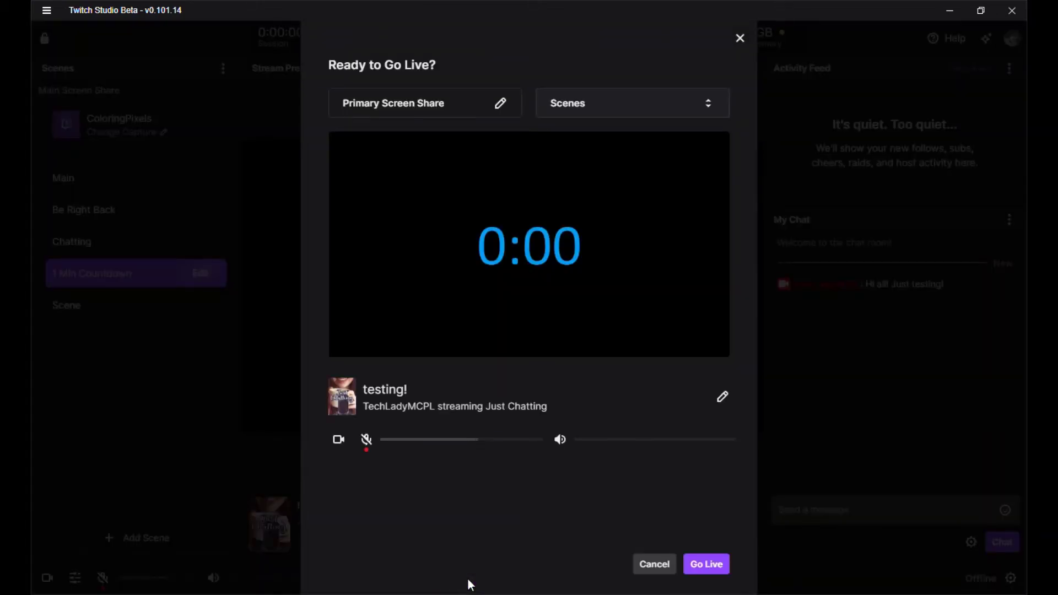
{"action": "left_click", "coordinate": [740, 40]}
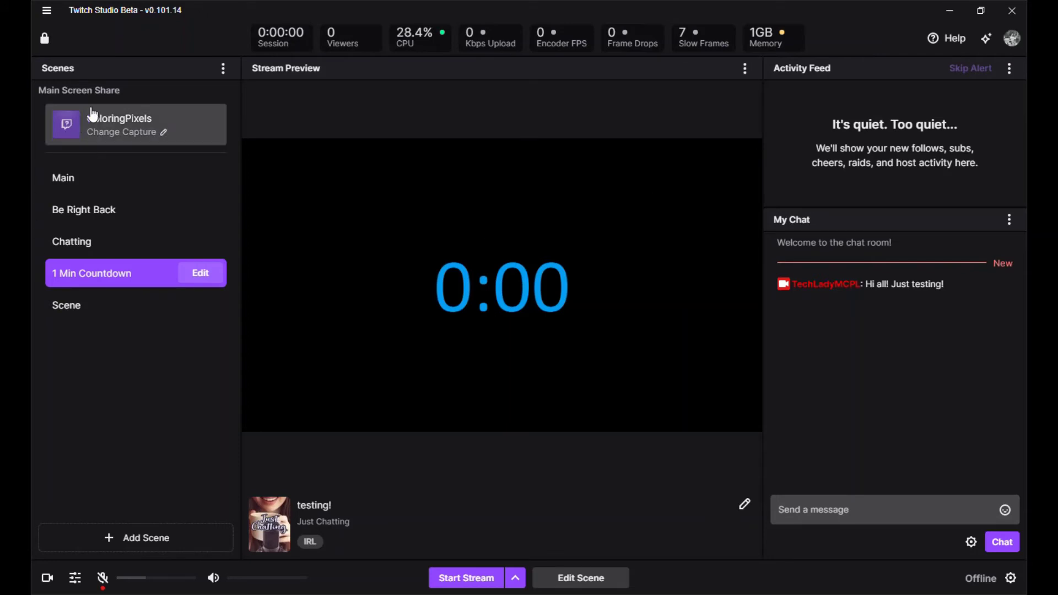
{"action": "left_click", "coordinate": [97, 185]}
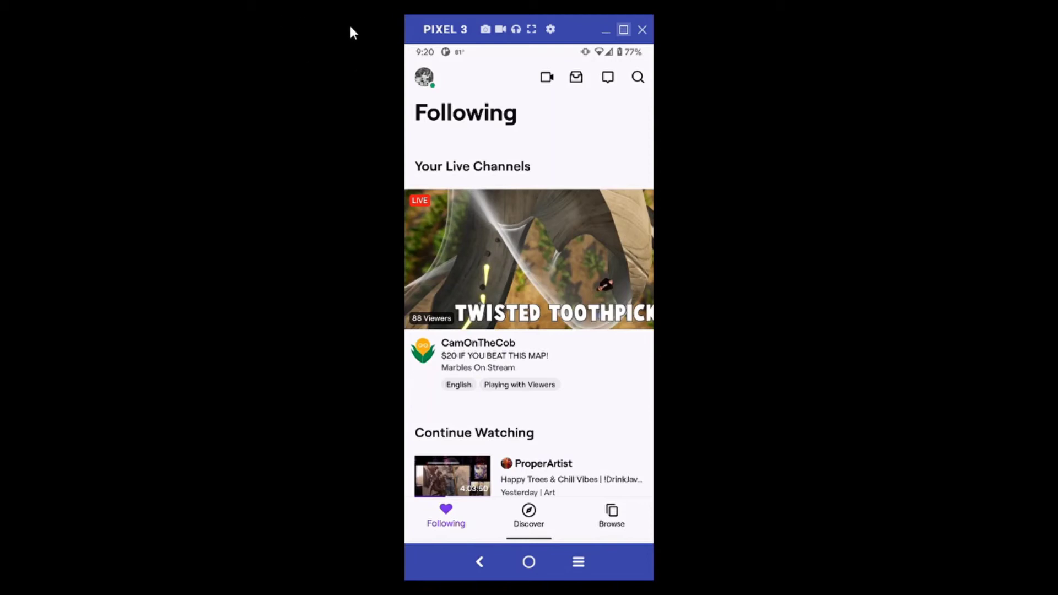
In the Twitch mobile app, open the account profile from the Following page
{"action": "left_click", "coordinate": [425, 78]}
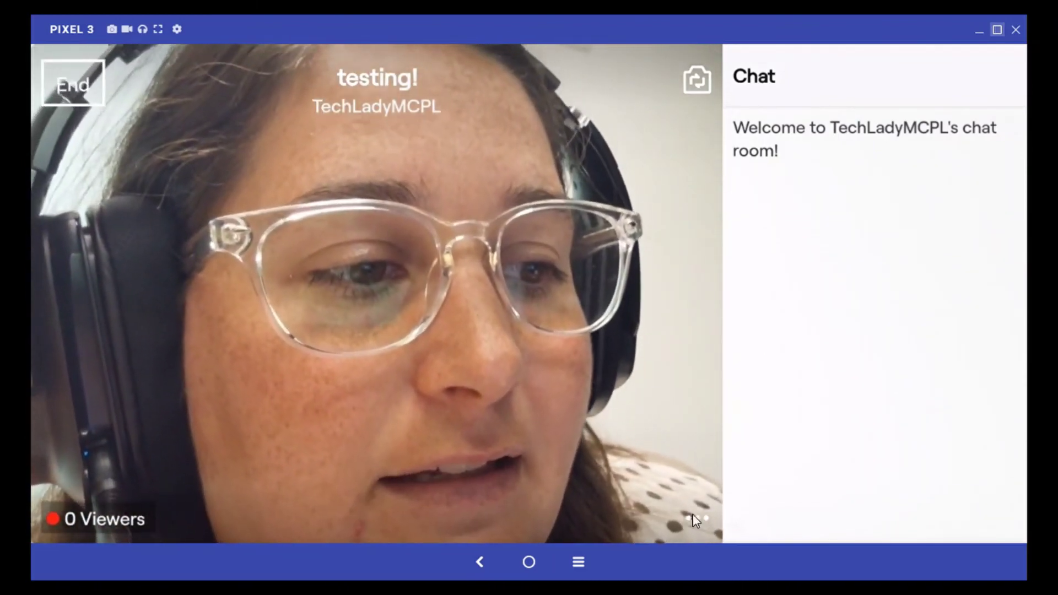
Hide the chat beside the phone's live stream and close the stream options
{"action": "left_click", "coordinate": [694, 518]}
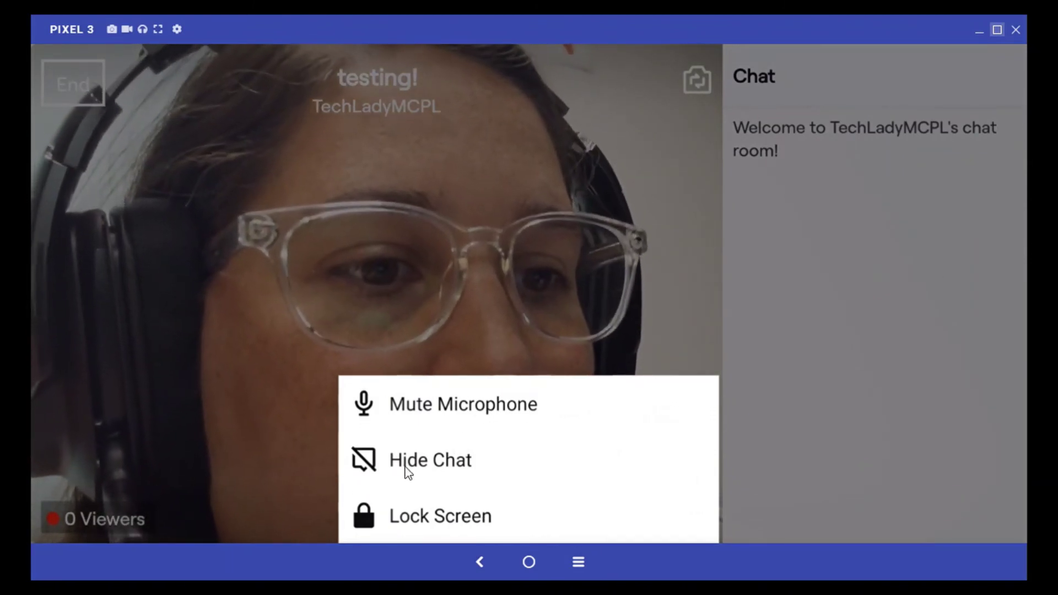
{"action": "left_click", "coordinate": [409, 473]}
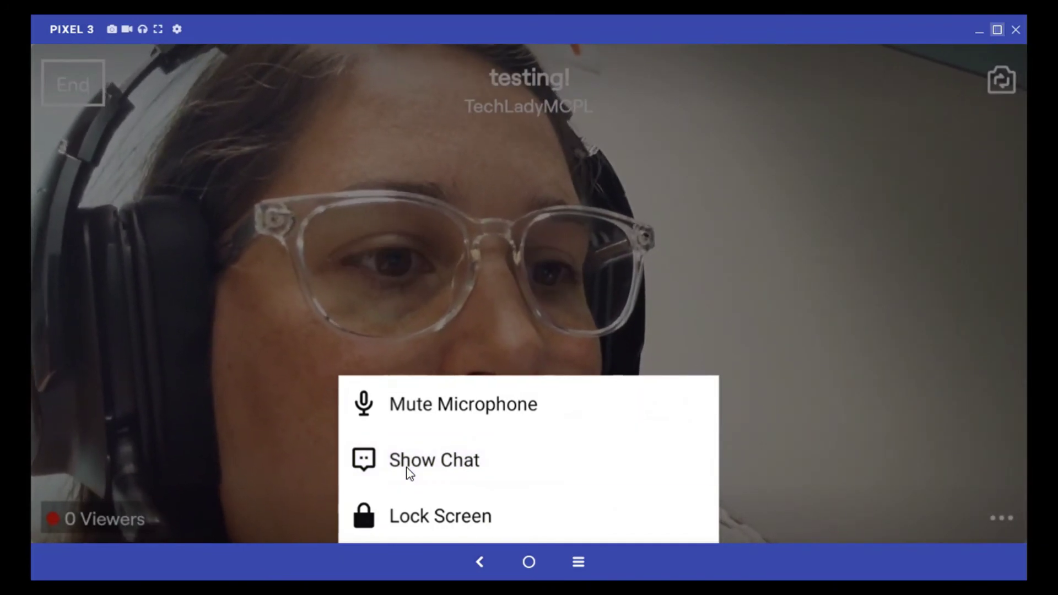
{"action": "left_click", "coordinate": [805, 312]}
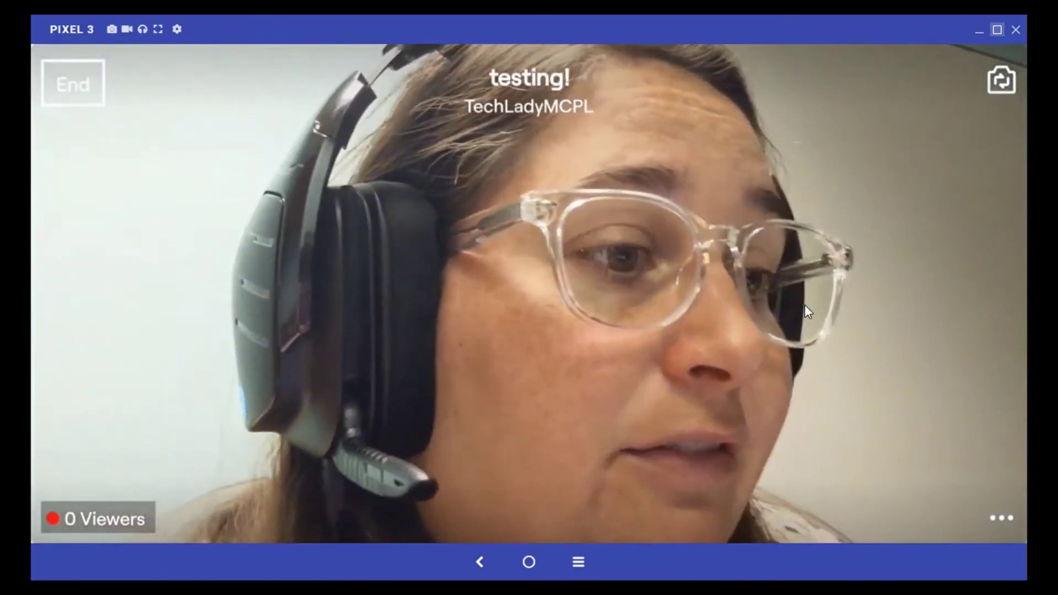